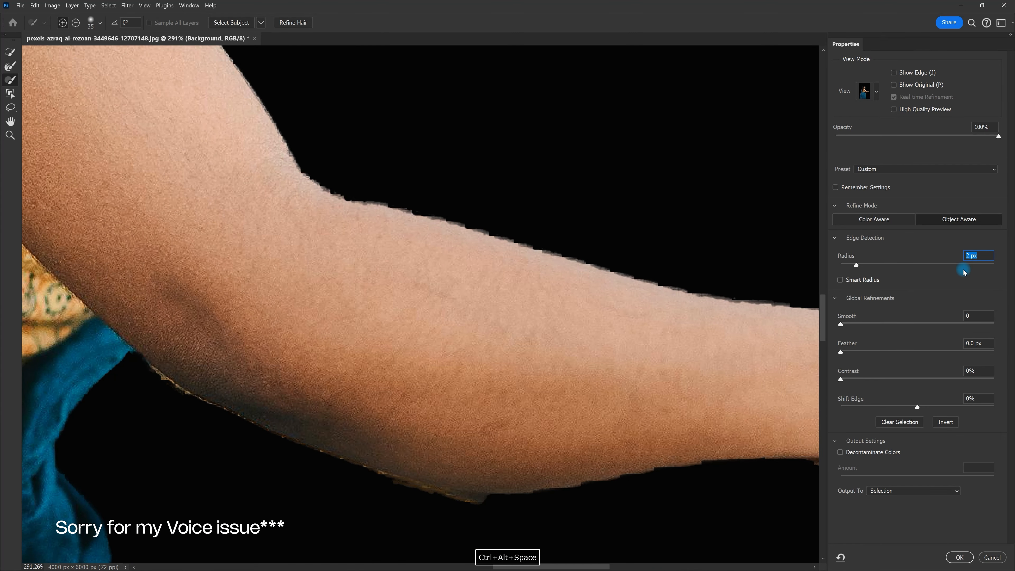
Step: Set the edge detection Radius to 6 px and check the arm's cutout edge close up
key("Tab")
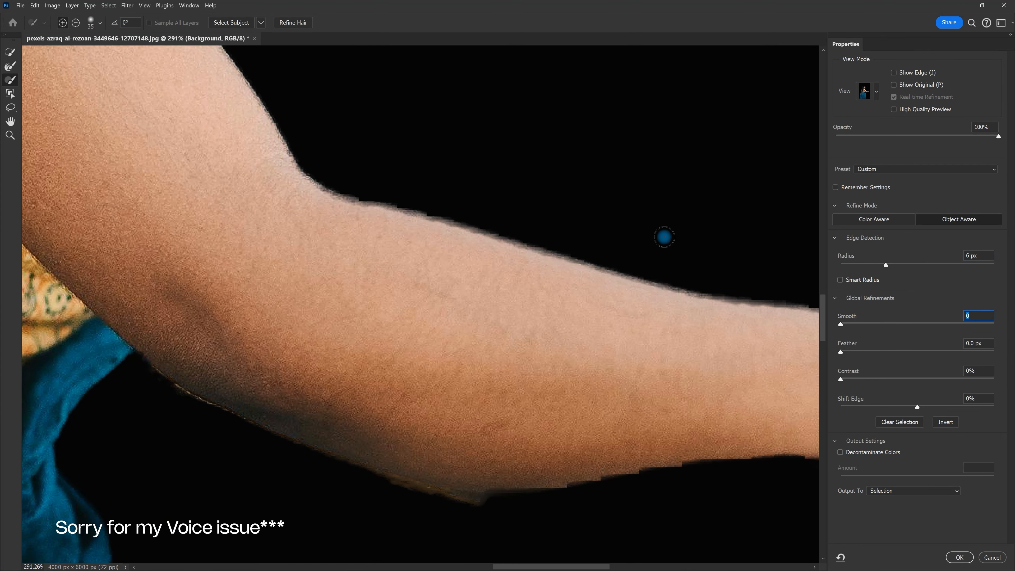
key("ctrl+alt+space")
mouse_move(414, 229)
left_mouse_down()
mouse_move(403, 233)
mouse_move(424, 238)
mouse_move(408, 238)
left_mouse_up()
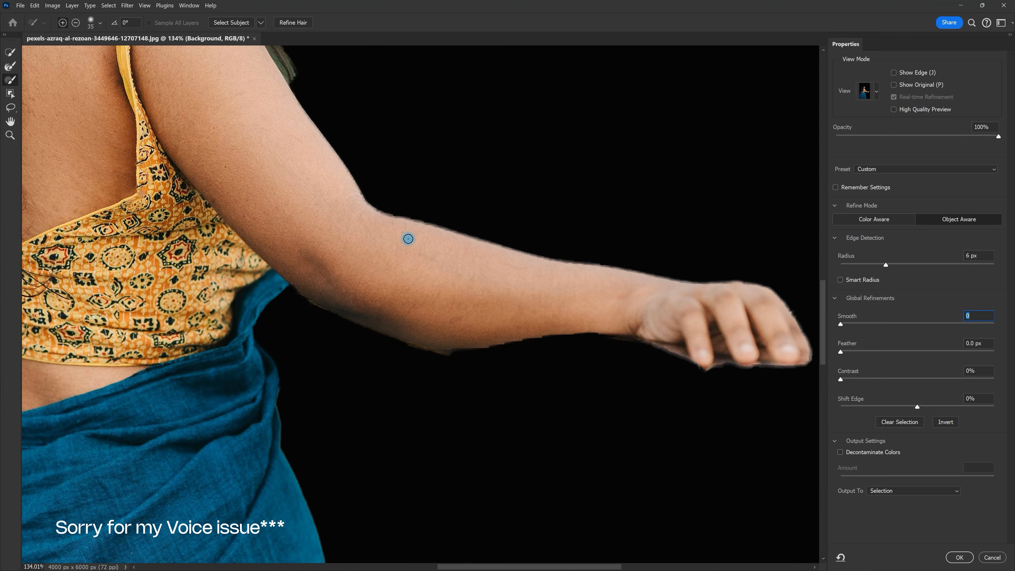
key("ctrl+alt+space")
left_click_drag(416, 225, 448, 179)
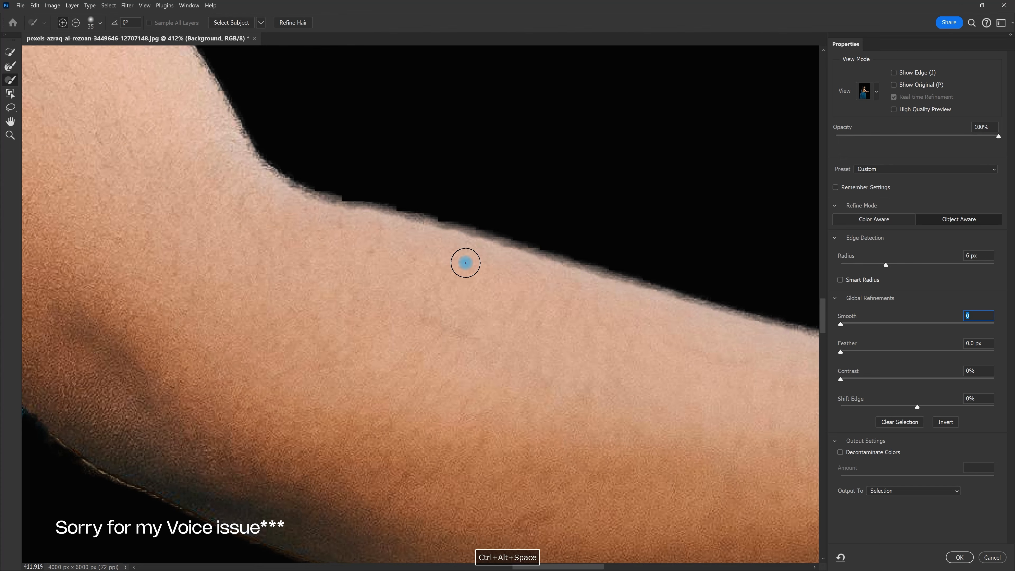
key("ctrl+alt+space")
left_click_drag(466, 263, 437, 263)
Step: Compare the arm's edge at a Radius of 0 px and again at 6 px
left_click_drag(847, 266, 834, 265)
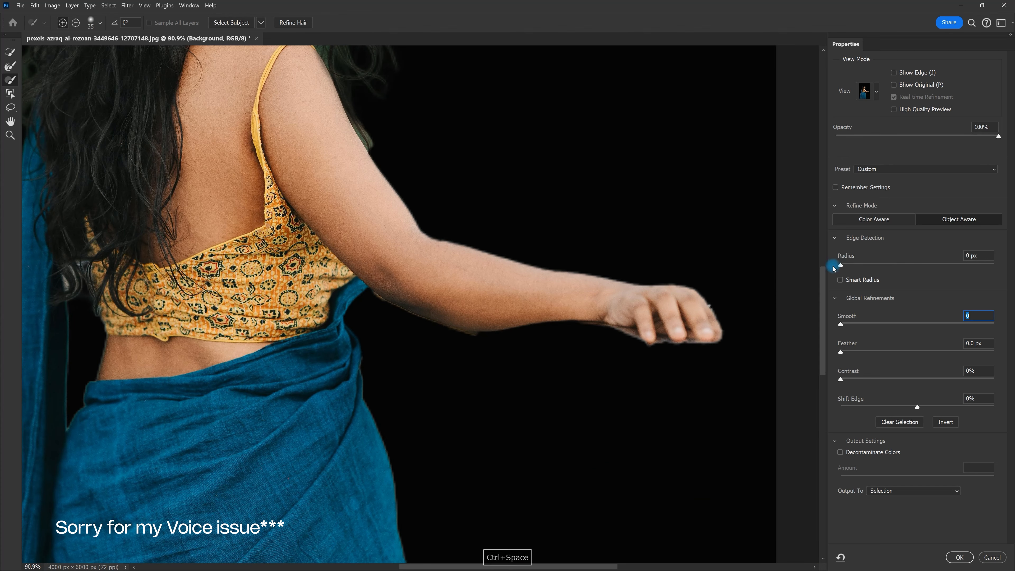
key("ctrl+space")
left_click_drag(435, 229, 480, 238)
key("ctrl+alt+space")
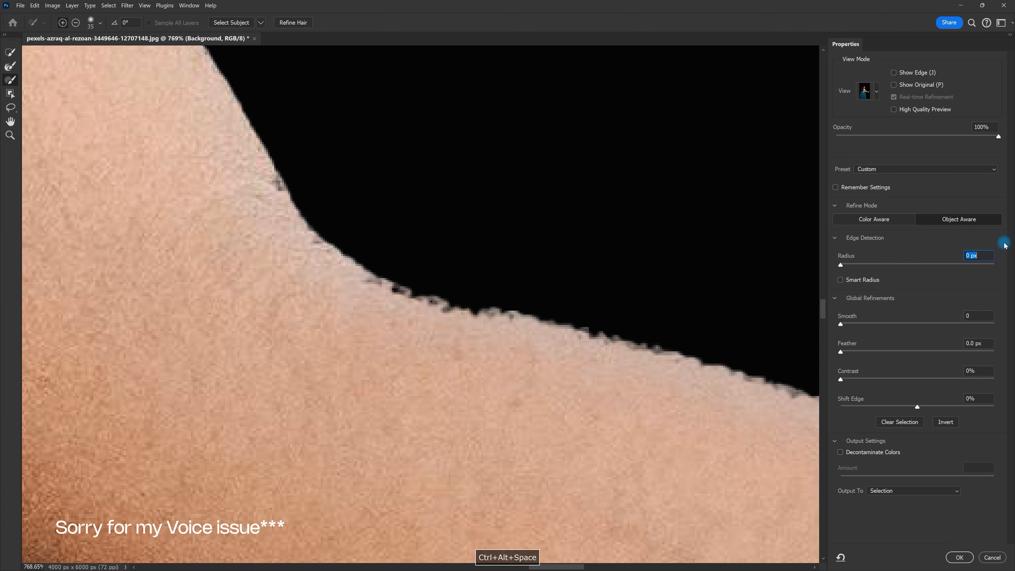
key("Tab")
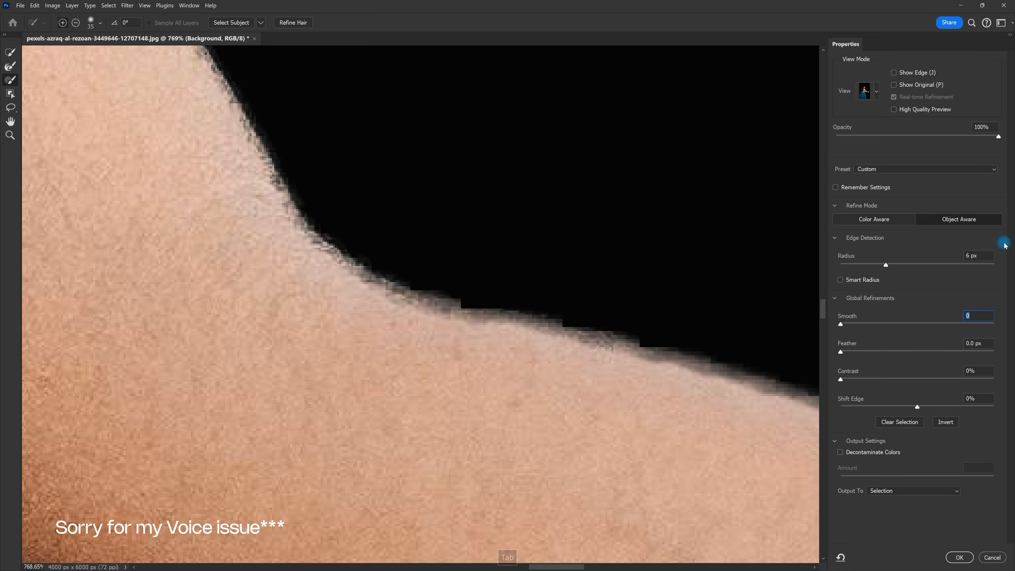
Step: Try an edge detection Radius of 1 px on the arm's edge
left_click_drag(990, 258, 895, 257)
type("1")
key("Tab")
left_click_drag(521, 272, 500, 284)
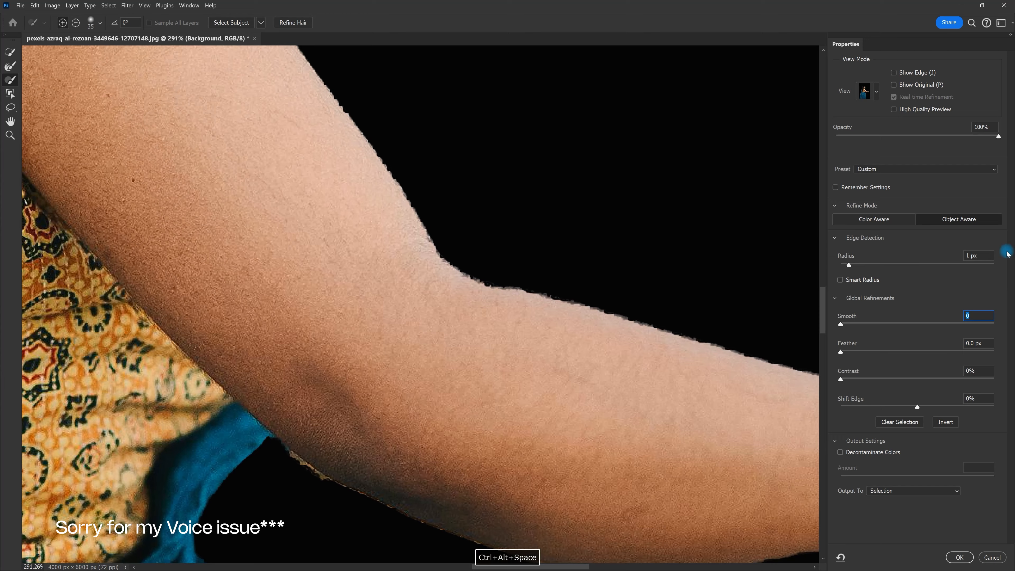
Step: Set the edge detection Radius to 2 px
left_click_drag(990, 255, 916, 259)
type("2")
mouse_move(531, 275)
left_mouse_down()
mouse_move(512, 272)
mouse_move(525, 275)
left_mouse_up()
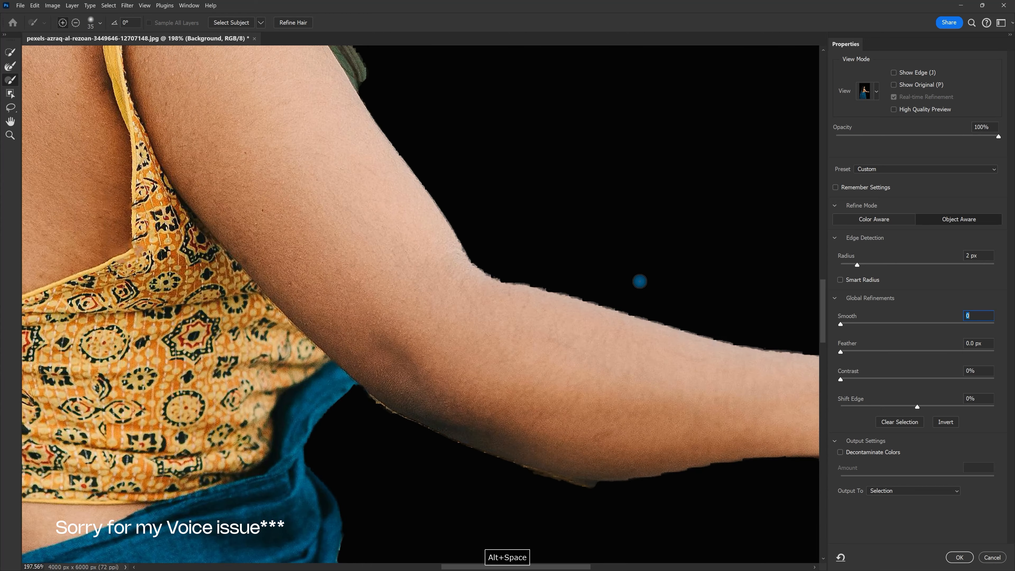
Step: Try Smart Radius on and off to compare its effect on the arm's edge and the whole figure
left_click(841, 280)
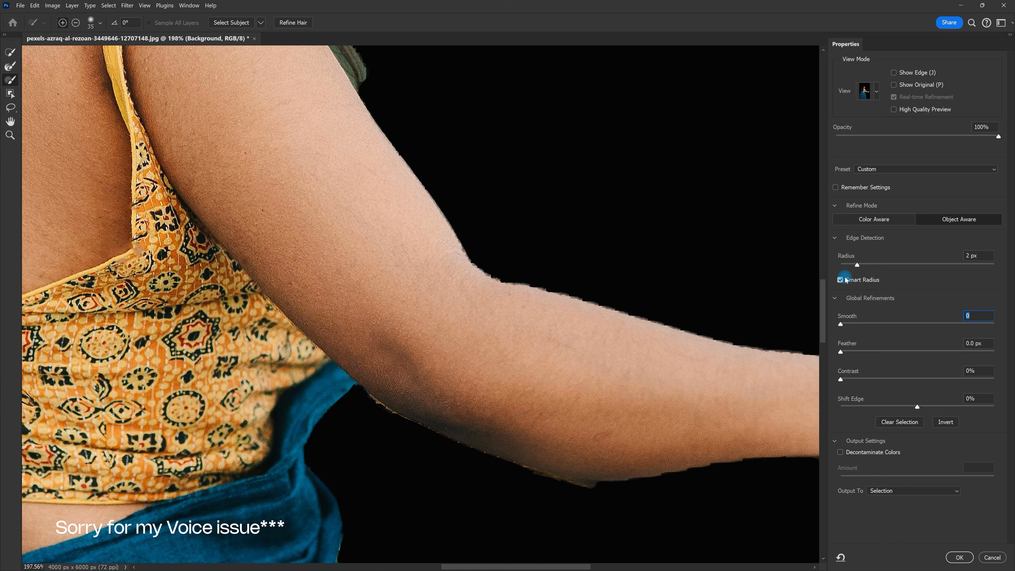
key("ctrl+alt+space")
left_click_drag(608, 304, 811, 311)
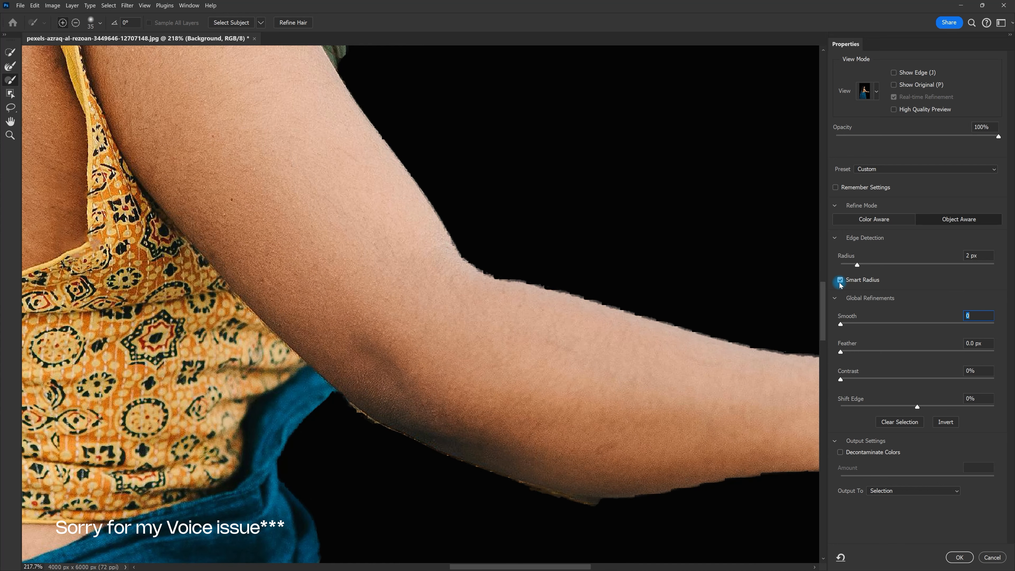
key("ctrl+alt+space")
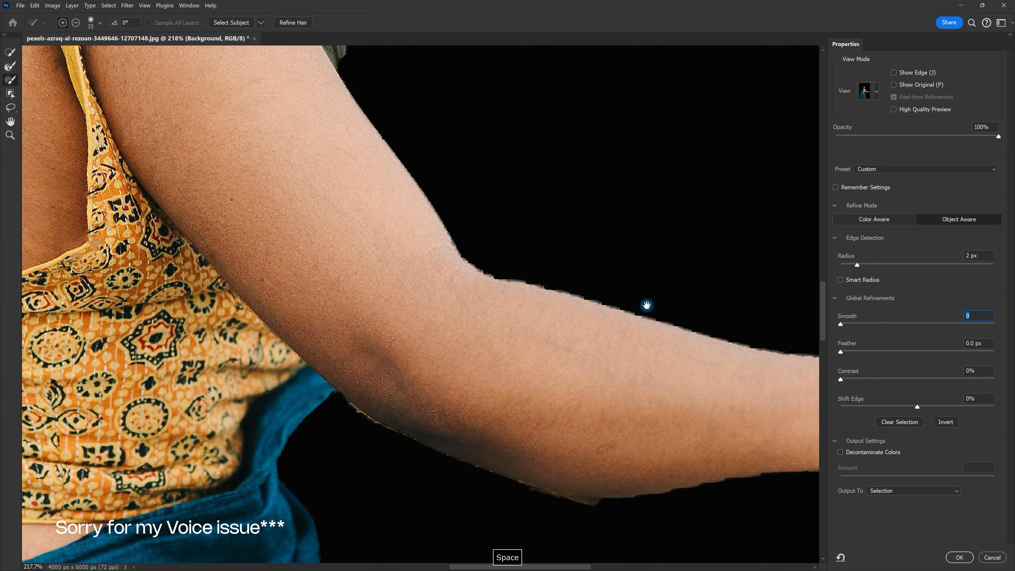
left_click_drag(646, 301, 596, 272)
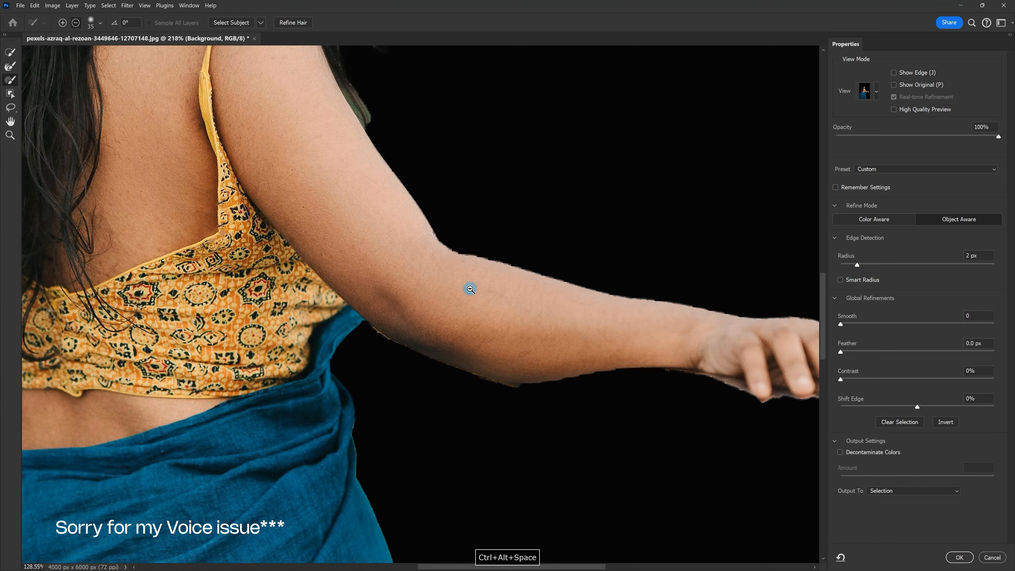
left_click_drag(470, 288, 528, 274)
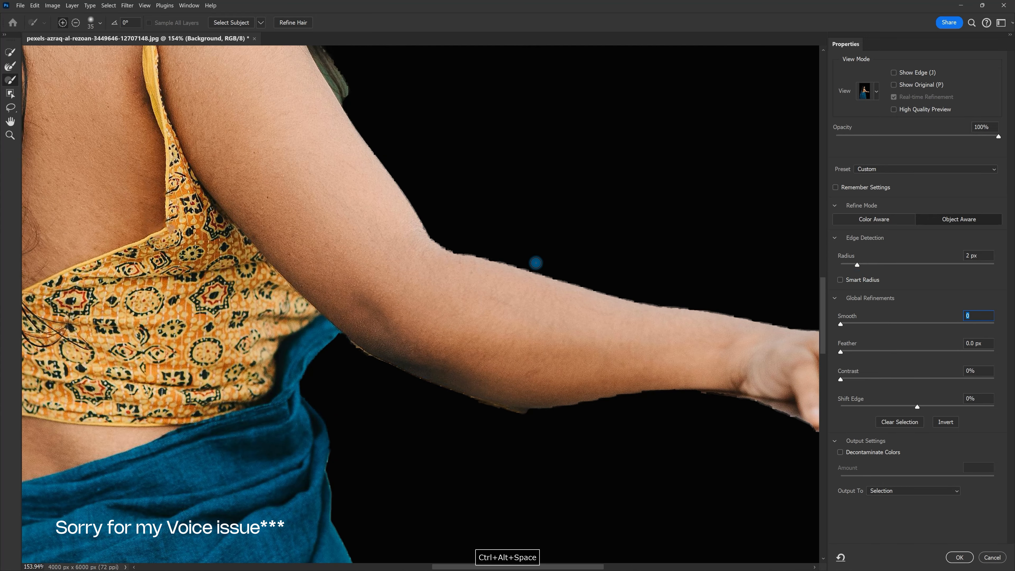
left_click_drag(457, 308, 455, 247)
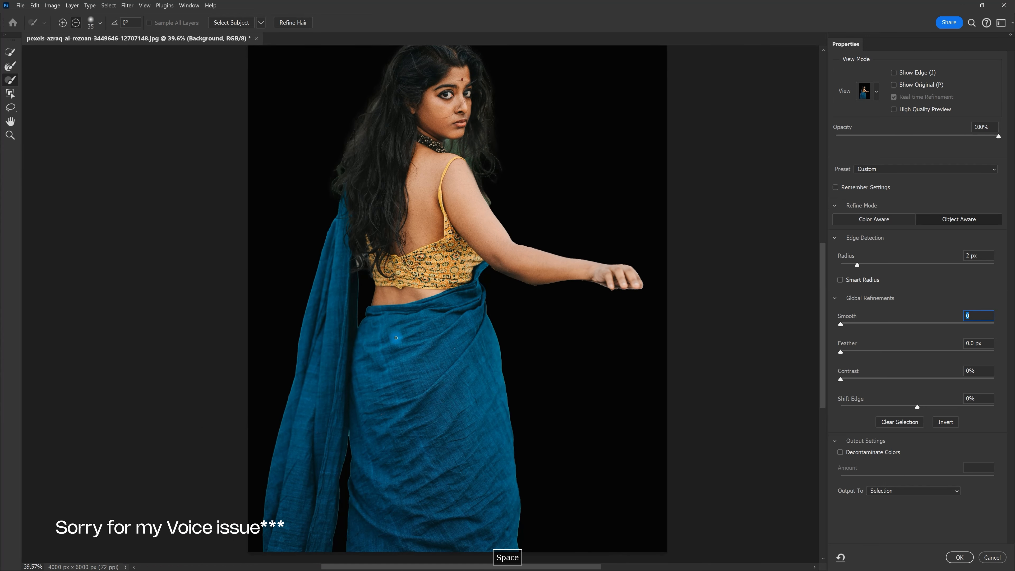
left_click_drag(545, 277, 587, 292)
left_click_drag(382, 170, 311, 218)
Step: Try Smart Radius with a Radius of 4 px, and restore the 2 px Radius with Smart Radius off
left_click(861, 280)
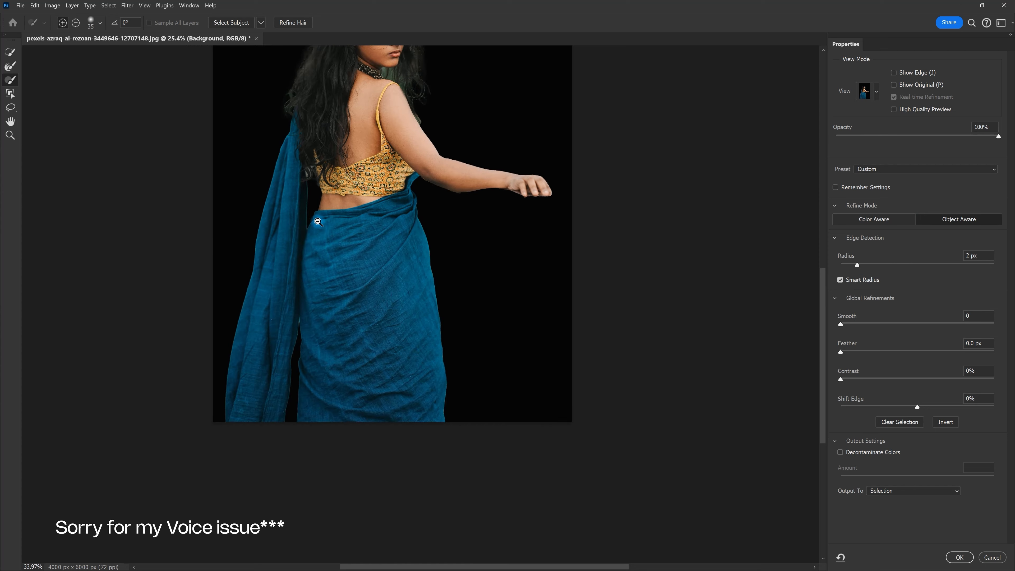
left_click_drag(352, 167, 359, 278)
left_click_drag(547, 265, 520, 294)
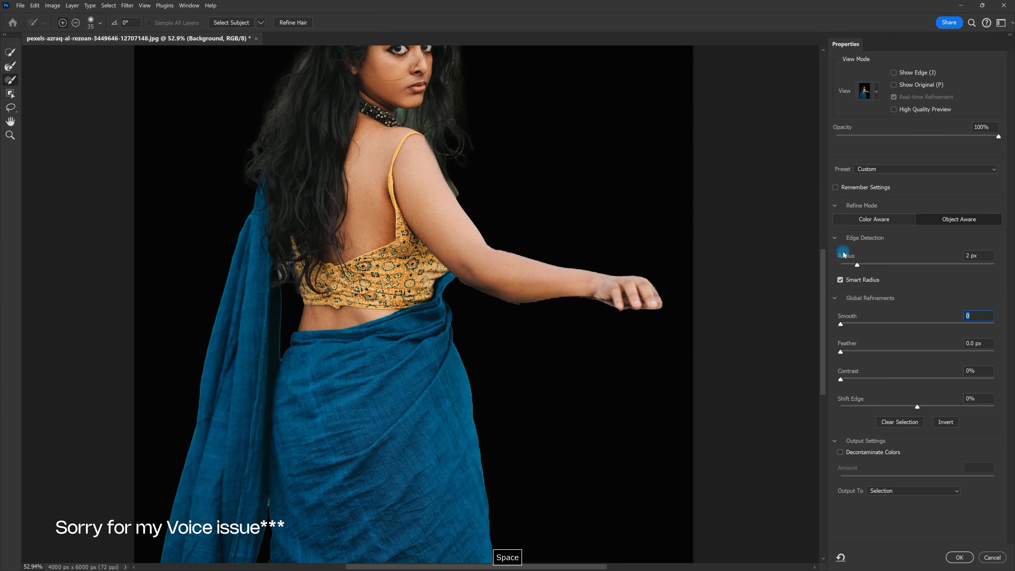
left_click_drag(860, 273, 881, 267)
key("ctrl+space")
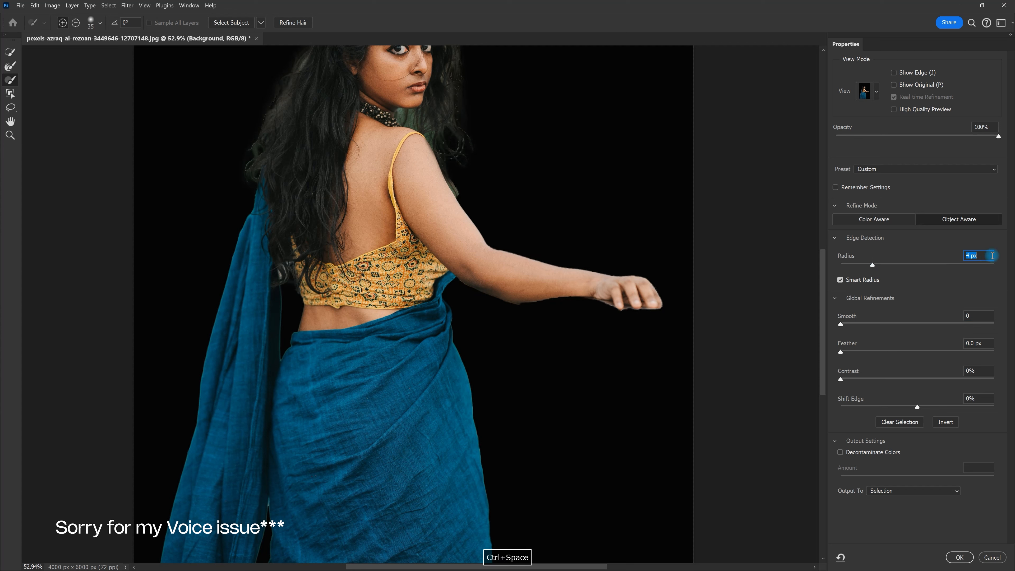
type("2")
key("Tab")
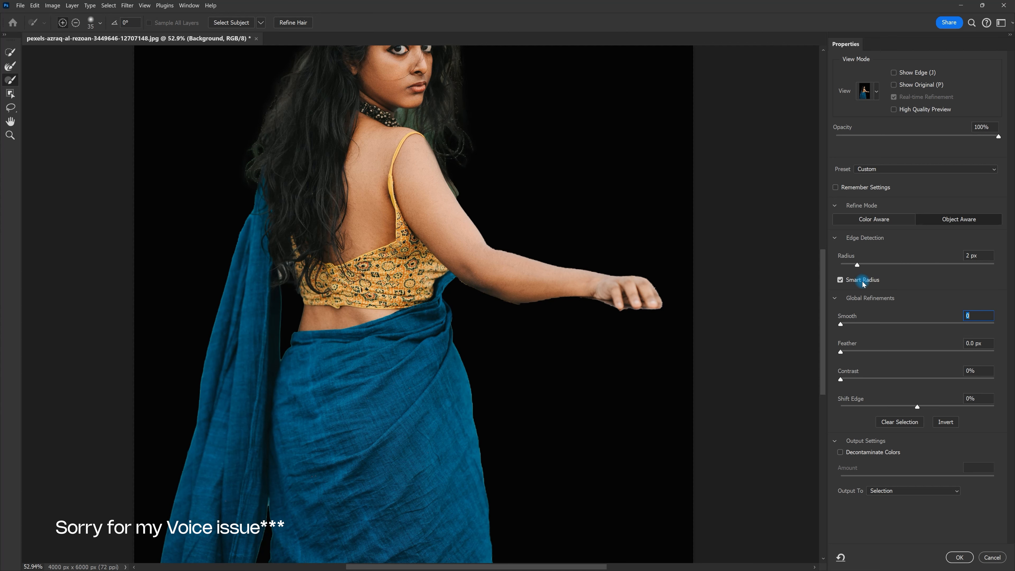
left_click(851, 281)
Step: Examine the jagged cutout edge along the elbow and forearm close up
key("space")
left_click_drag(527, 211, 591, 256)
key("ctrl+alt+space")
key("space")
left_click_drag(439, 274, 482, 249)
key("ctrl+alt+space")
key("space")
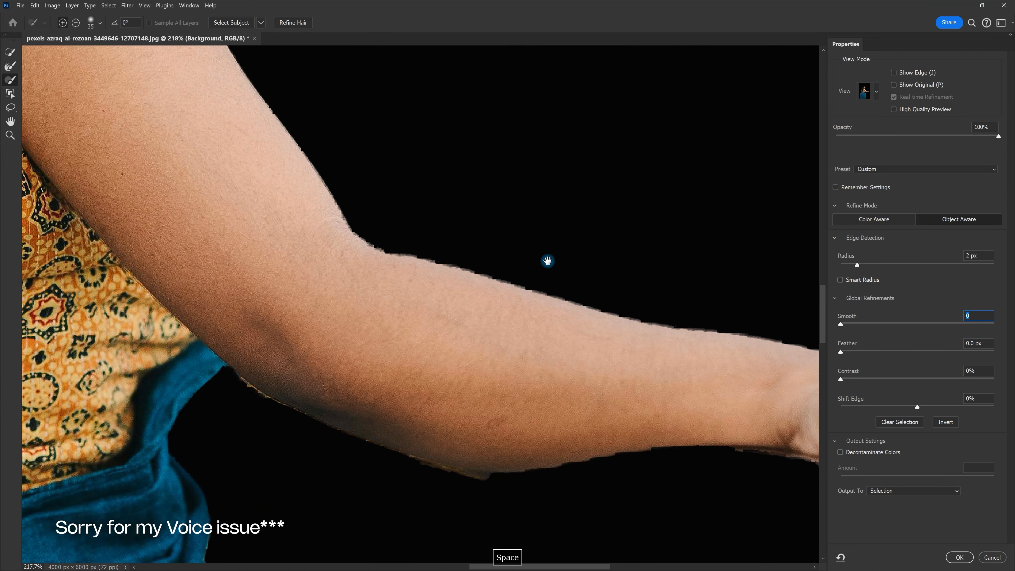
left_click_drag(547, 260, 528, 215)
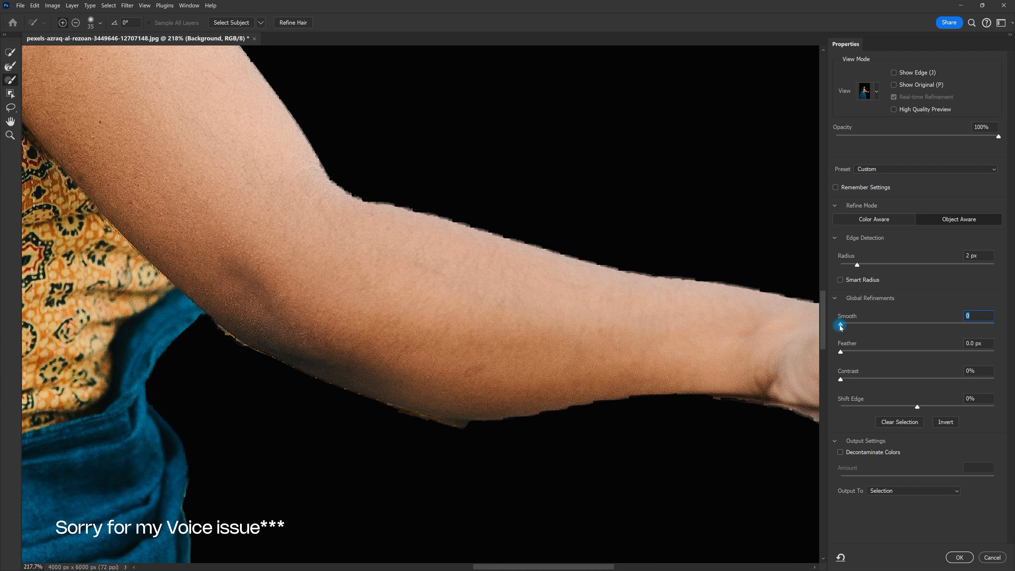
Step: Try out increased Smooth values on the arm's edge and reset Smooth to 0
left_click_drag(845, 330, 857, 331)
left_click_drag(863, 328, 868, 330)
left_click_drag(526, 213, 480, 244)
left_click_drag(389, 260, 426, 264)
left_click_drag(513, 256, 540, 267)
type("0")
key("Tab")
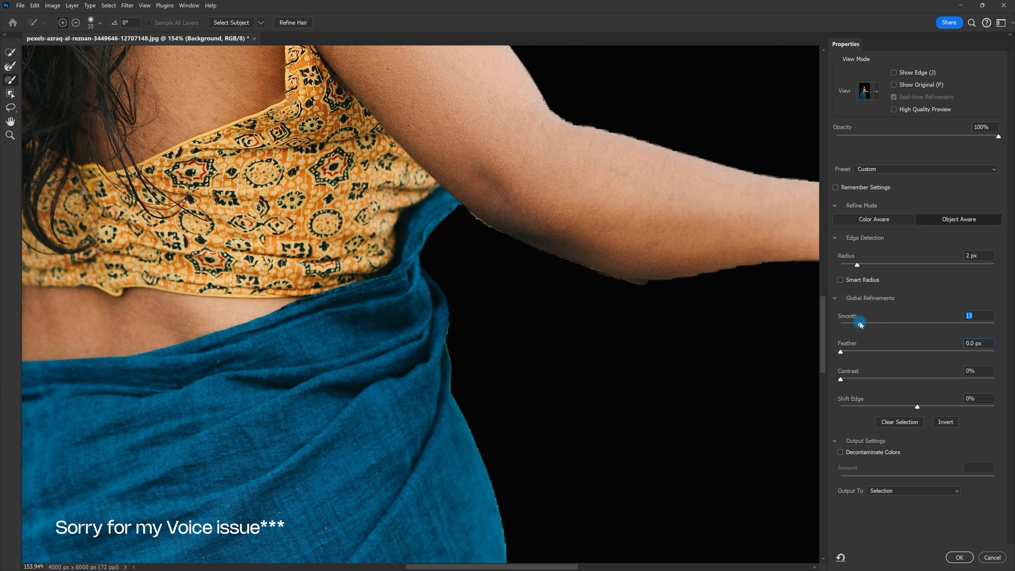
Step: Try Smooth at 20 and settle on a Smooth value of 12
left_click_drag(861, 325, 872, 326)
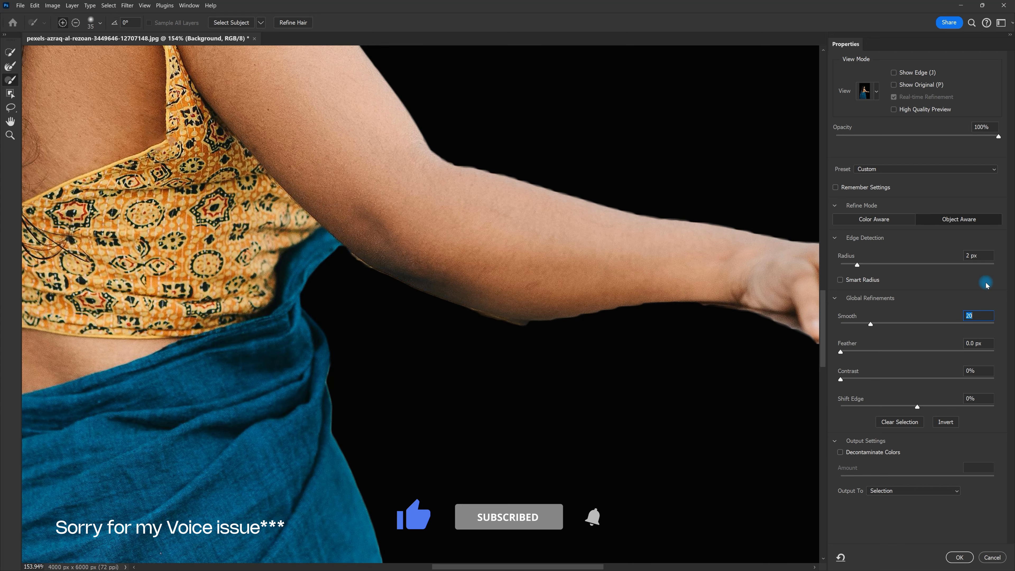
type("12")
Step: Examine the smoothed selection edge along the arm, the hand and the back
key("ctrl+alt+space")
mouse_move(551, 192)
left_mouse_down()
mouse_move(525, 183)
mouse_move(558, 180)
left_mouse_up()
key("space")
left_click_drag(419, 142, 527, 171)
key("ctrl+alt+space")
key("space")
left_click_drag(339, 257, 472, 214)
key("ctrl+alt+space")
mouse_move(396, 291)
left_mouse_down()
mouse_move(424, 297)
mouse_move(403, 301)
left_mouse_up()
key("space")
left_click_drag(749, 208, 440, 363)
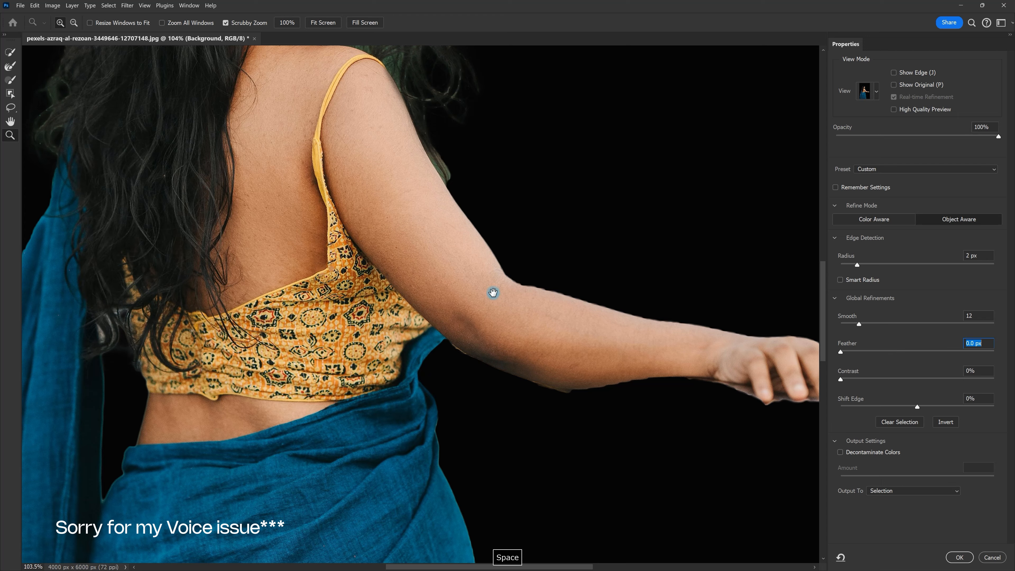
left_click_drag(499, 276, 459, 323)
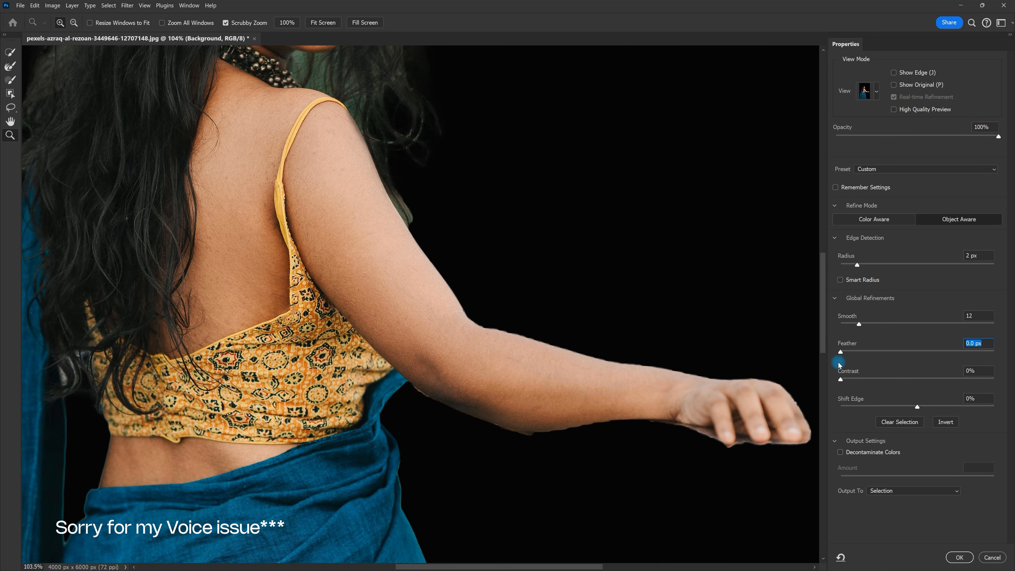
Step: Try a strong Feather of about 161 px on the selection and bring it back down towards zero
left_click_drag(846, 354, 955, 351)
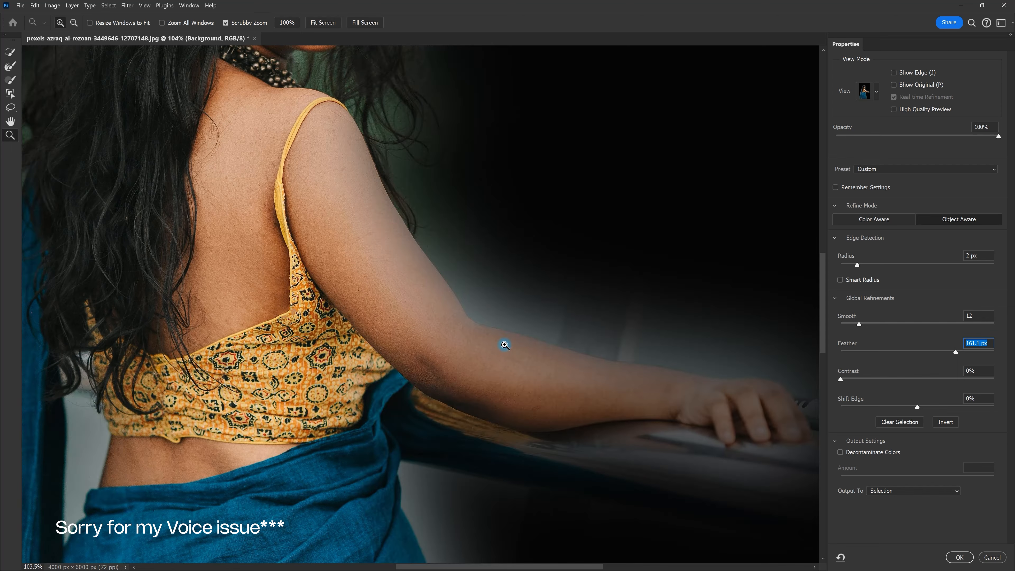
left_click_drag(918, 354, 845, 356)
left_click_drag(436, 362, 442, 361)
left_click_drag(492, 417, 447, 205)
mouse_move(478, 293)
left_mouse_down()
mouse_move(497, 295)
mouse_move(486, 296)
left_mouse_up()
Step: Set the selection's Feather to 2.0 px
left_click_drag(845, 352, 860, 353)
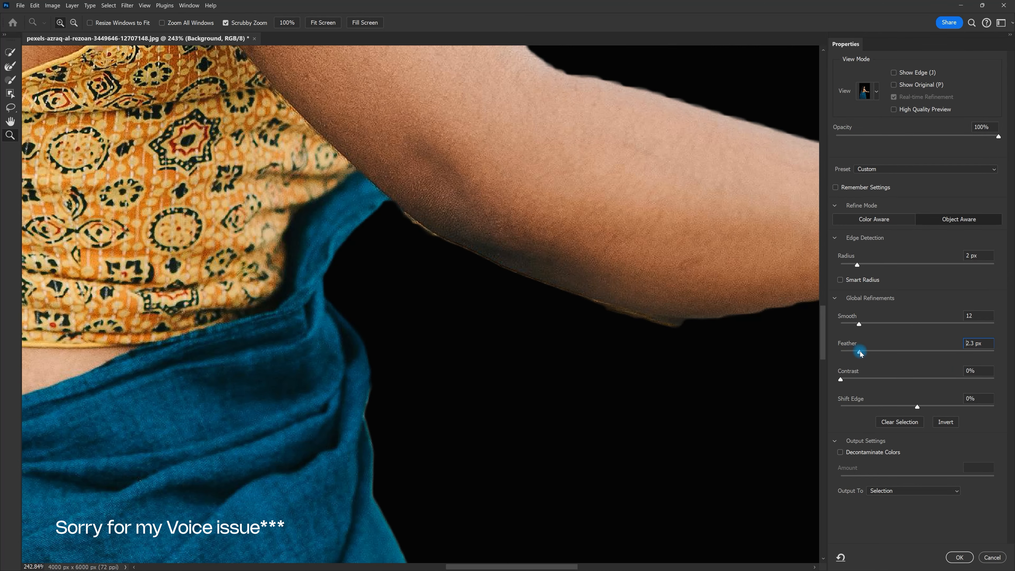
left_click_drag(614, 187, 435, 321)
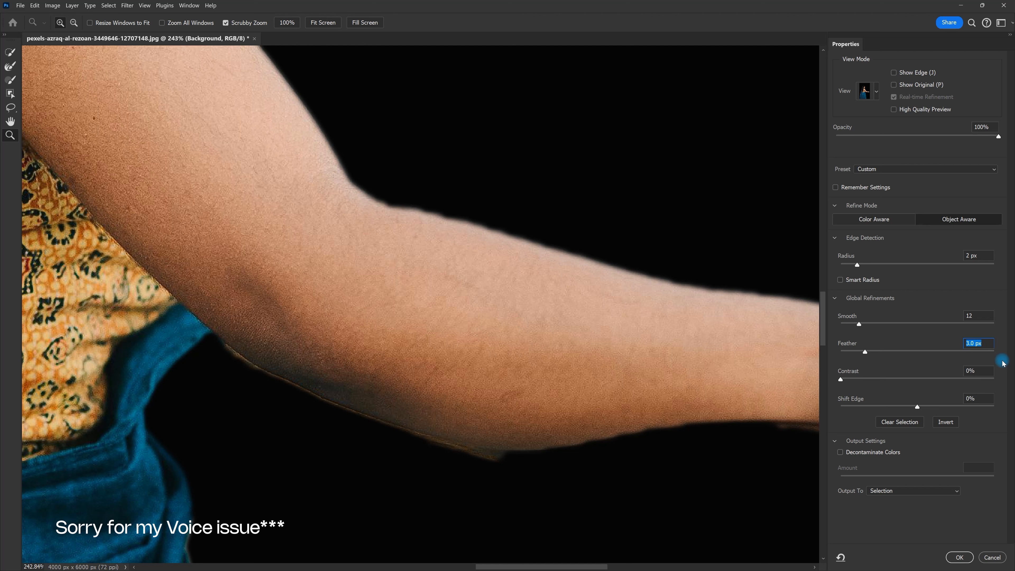
key("Tab")
Step: Raise the edge Contrast to 26% and check the arm's outline
left_click_drag(462, 270, 437, 240)
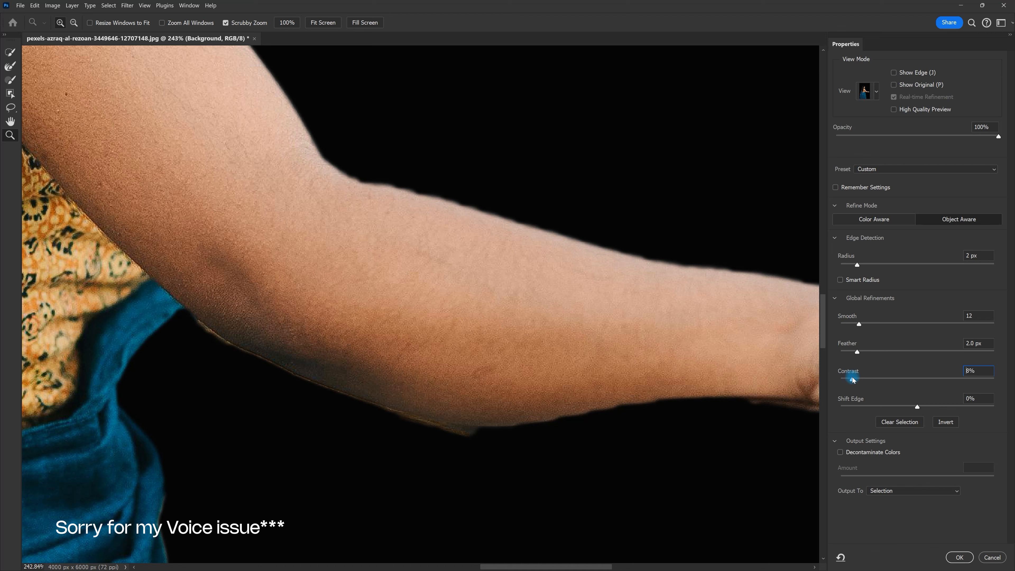
left_click_drag(871, 380, 883, 380)
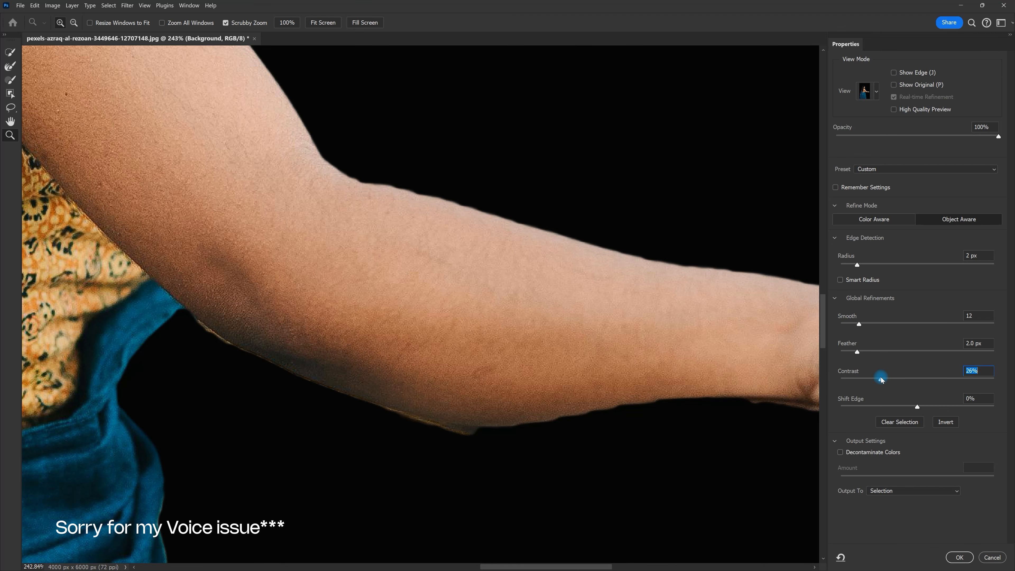
left_click_drag(617, 266, 586, 269)
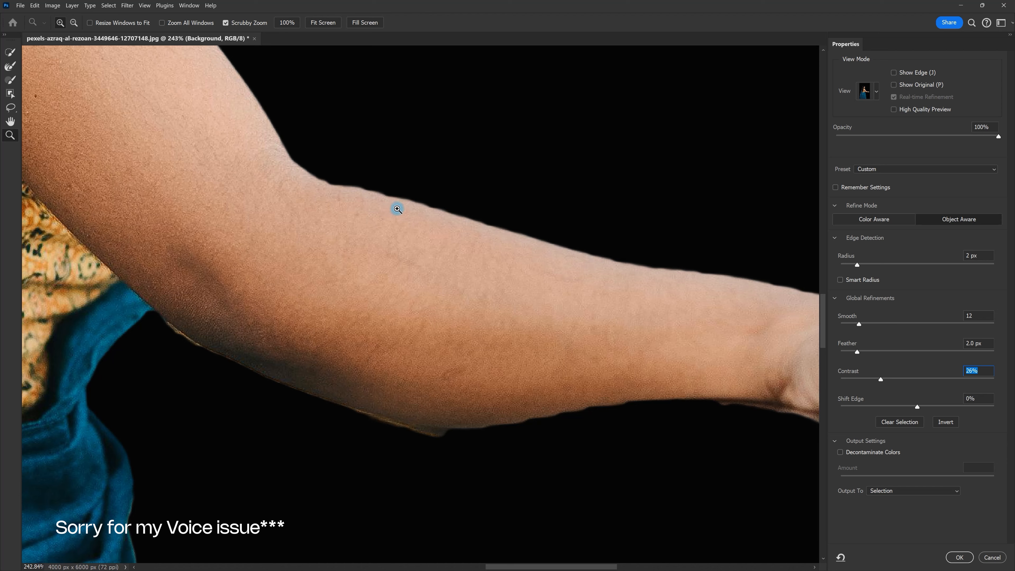
left_click_drag(342, 251, 389, 279)
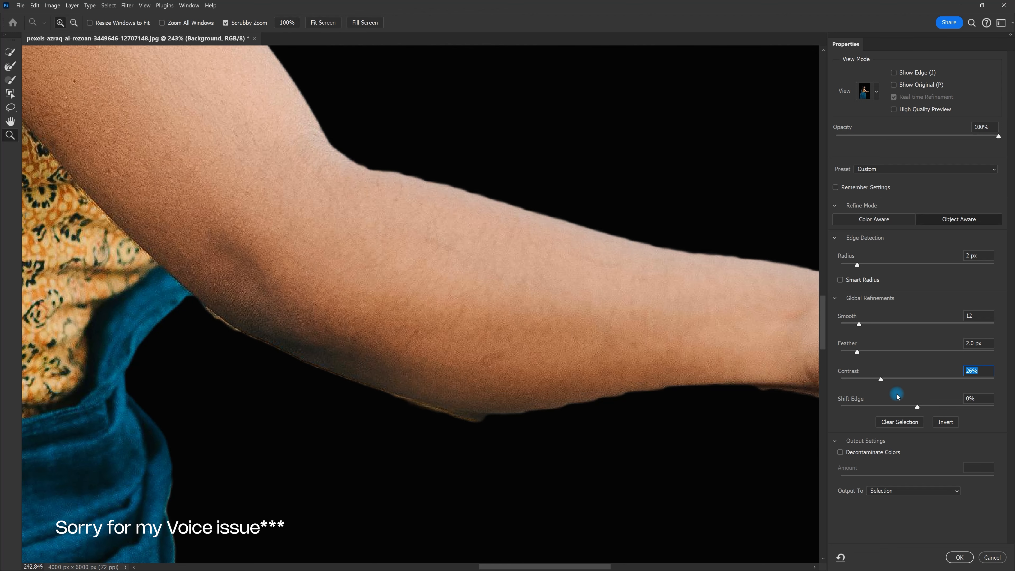
Step: Try a Shift Edge of +20% and check the fringe around the arm
key("Tab")
type("20")
key("Tab")
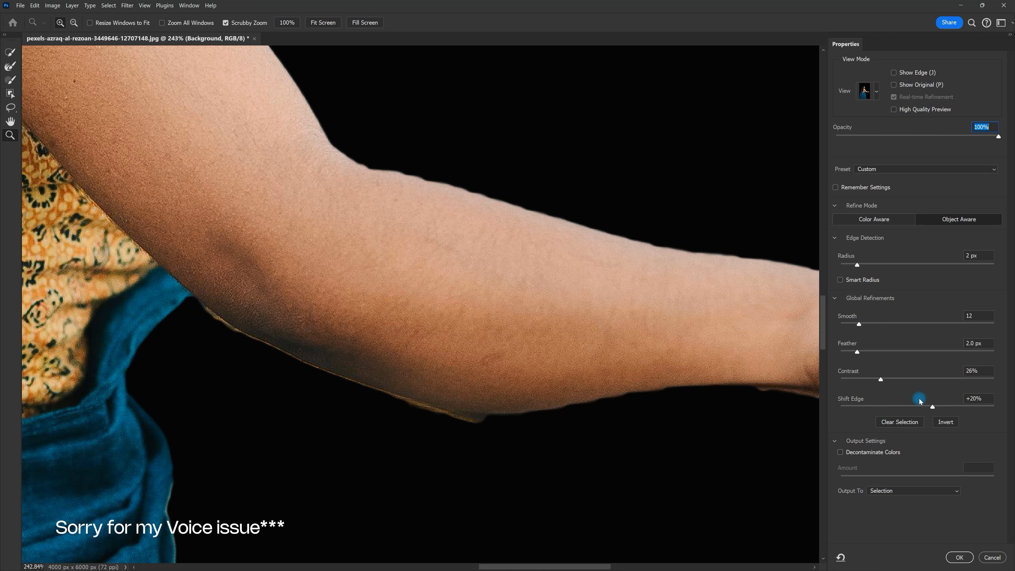
left_click_drag(422, 195, 372, 198)
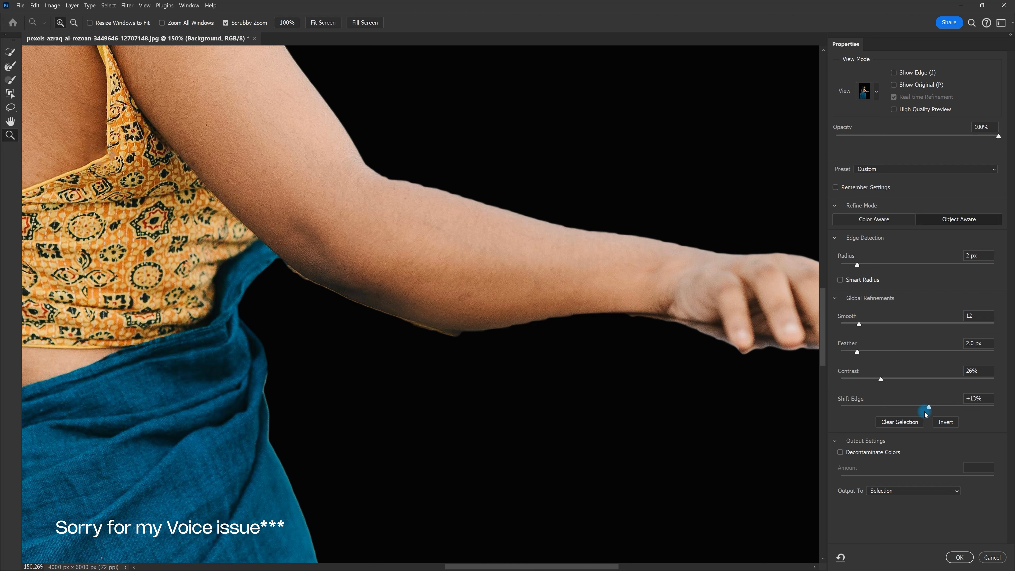
Step: Try a Shift Edge of -21% and reset Shift Edge to 0%
left_click_drag(925, 412, 909, 412)
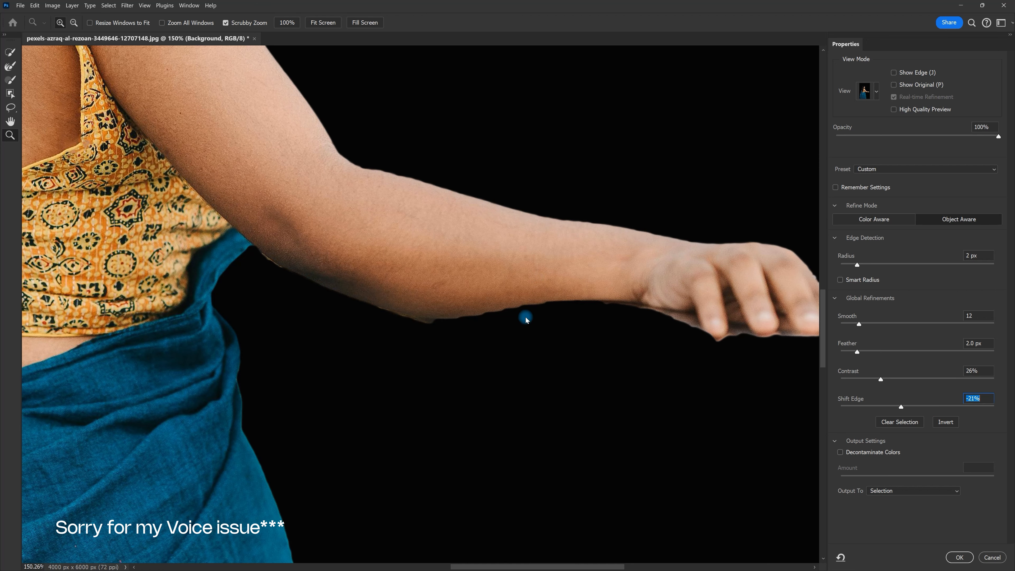
type("0")
key("ctrl+shift+z")
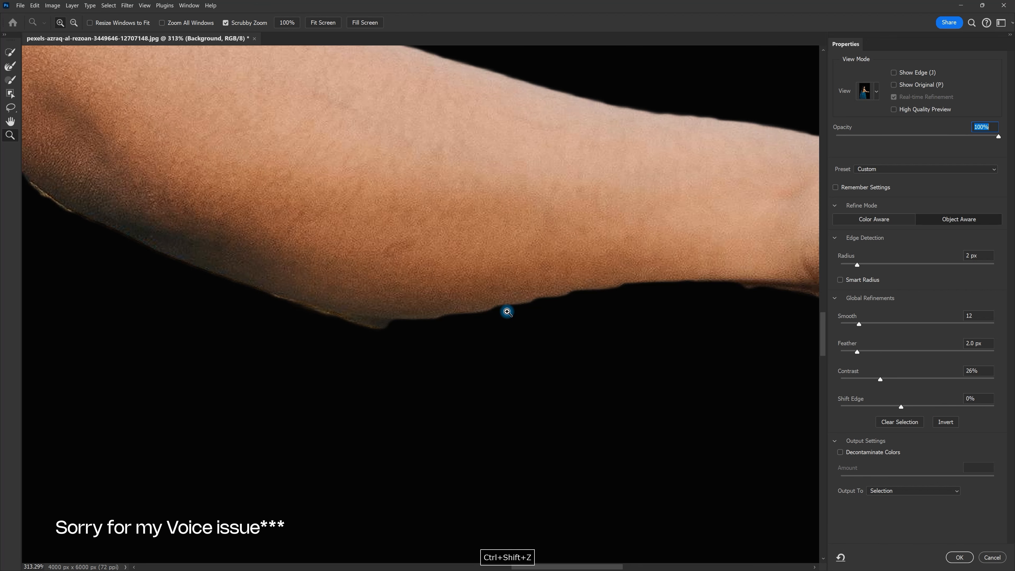
Step: Undo the last Shift Edge change and set Shift Edge to -2%
key("ctrl+z")
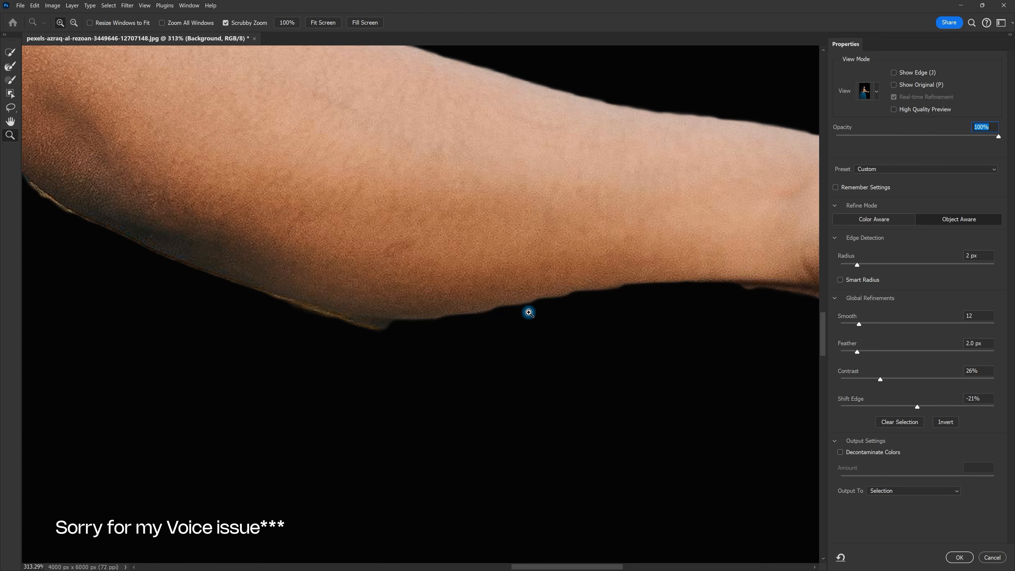
type("-")
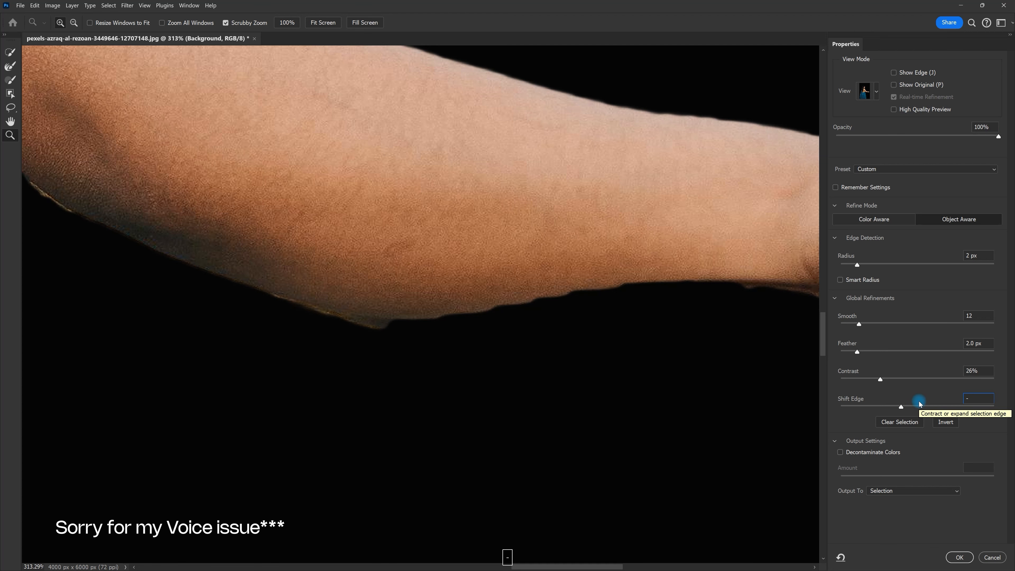
type("2")
key("Tab")
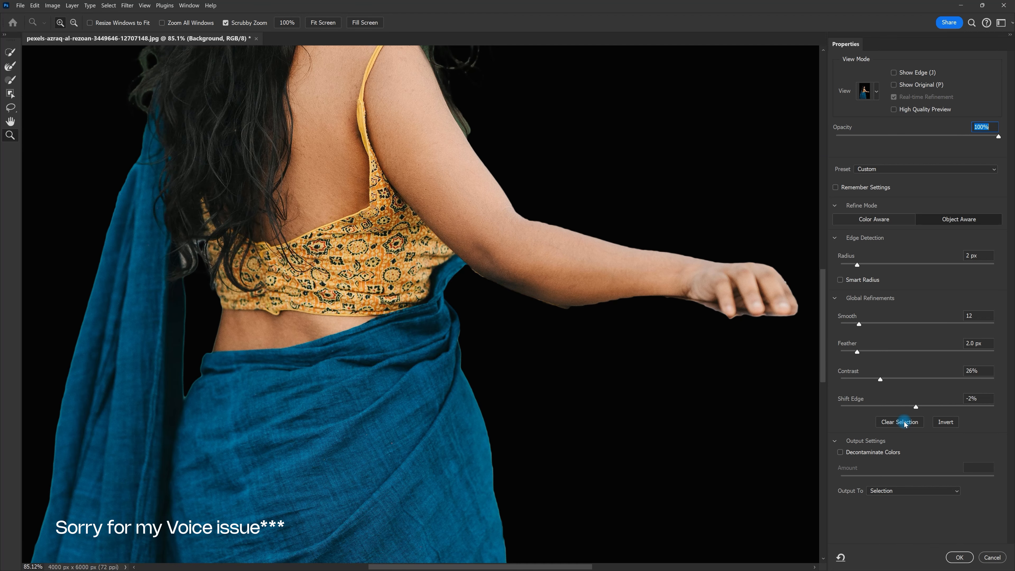
Step: Try clearing the whole selection and inverting it, undoing each change
left_click(906, 424)
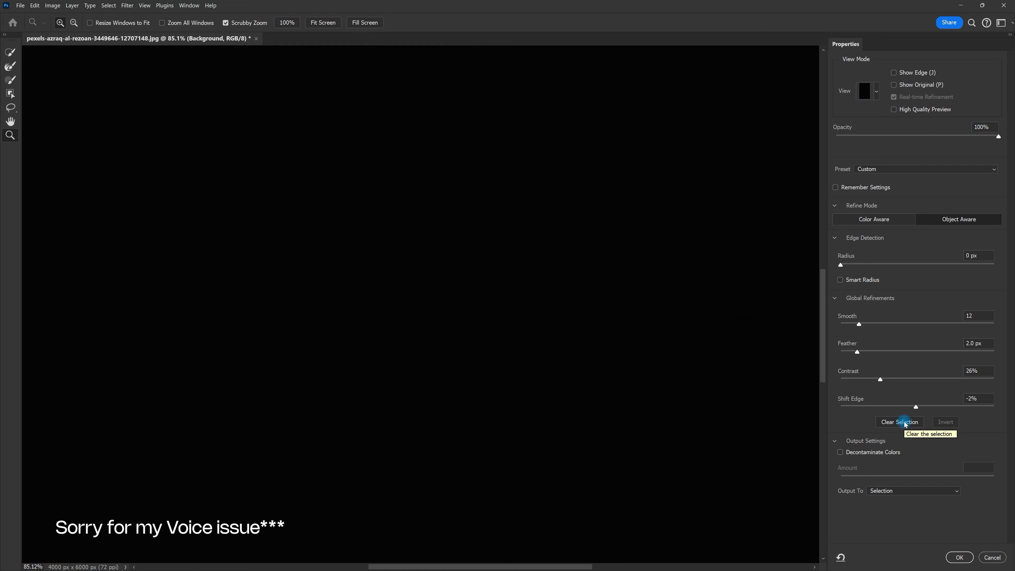
key("ctrl+z")
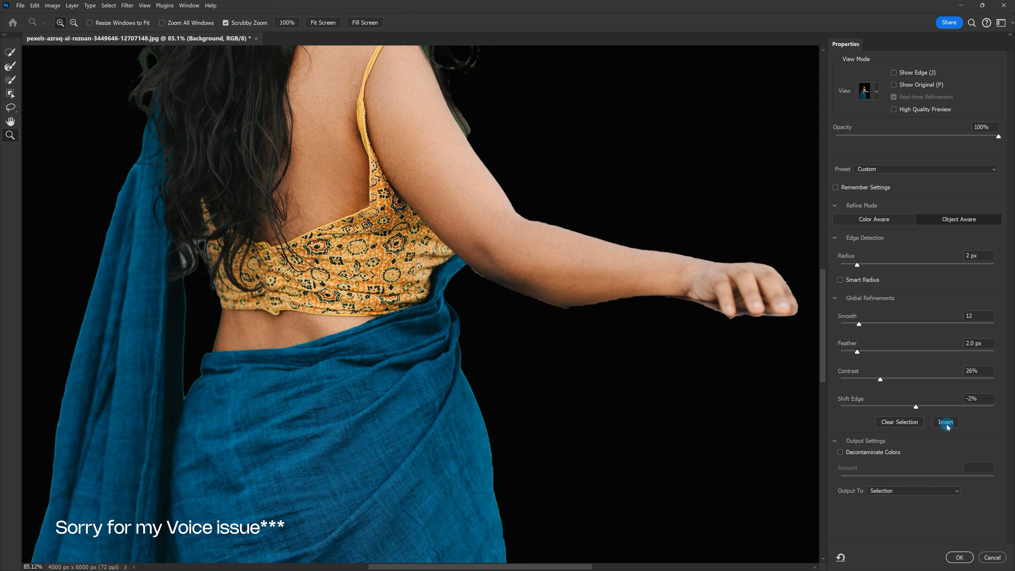
left_click(946, 425)
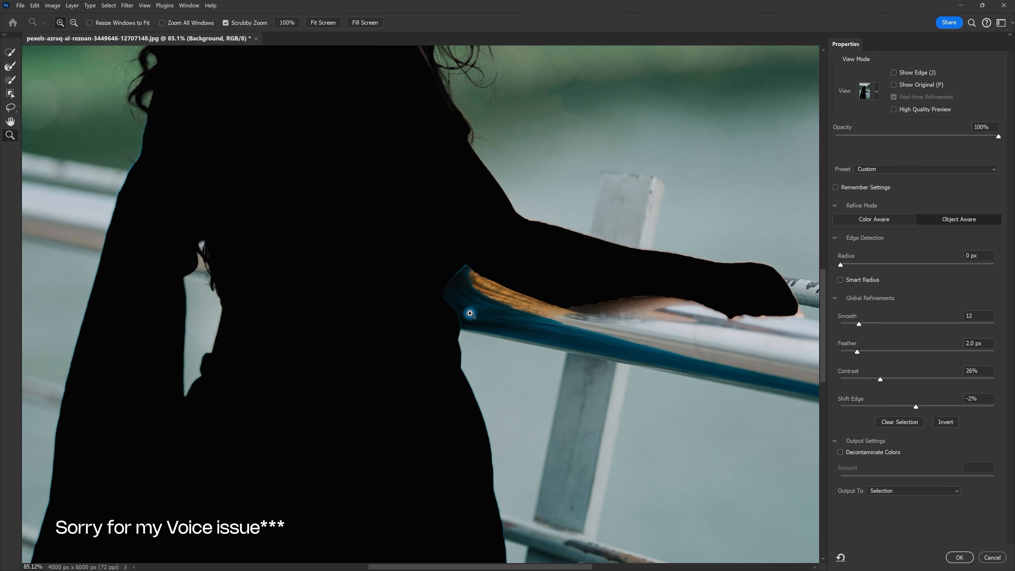
left_click_drag(519, 134, 499, 174)
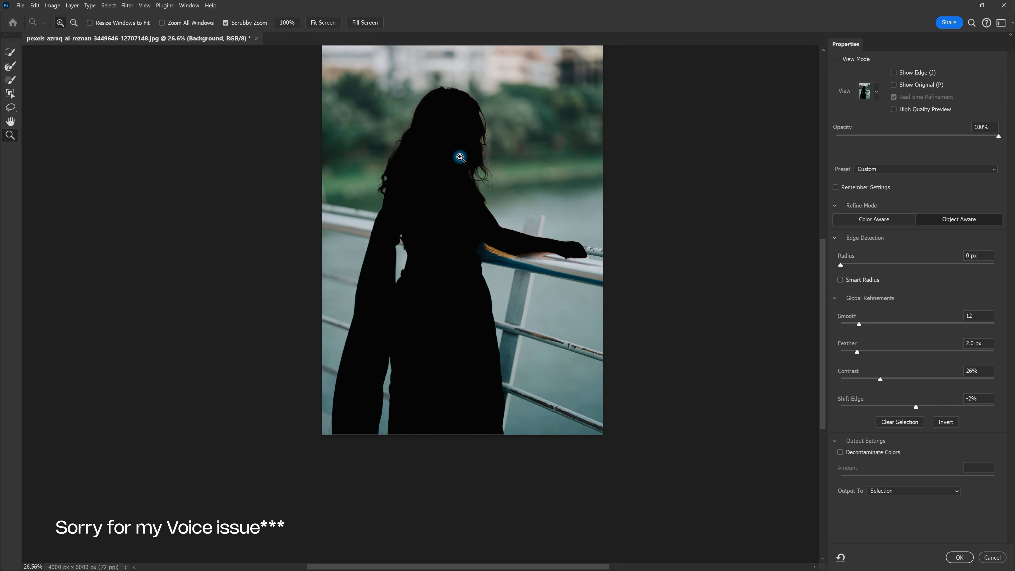
key("ctrl+z")
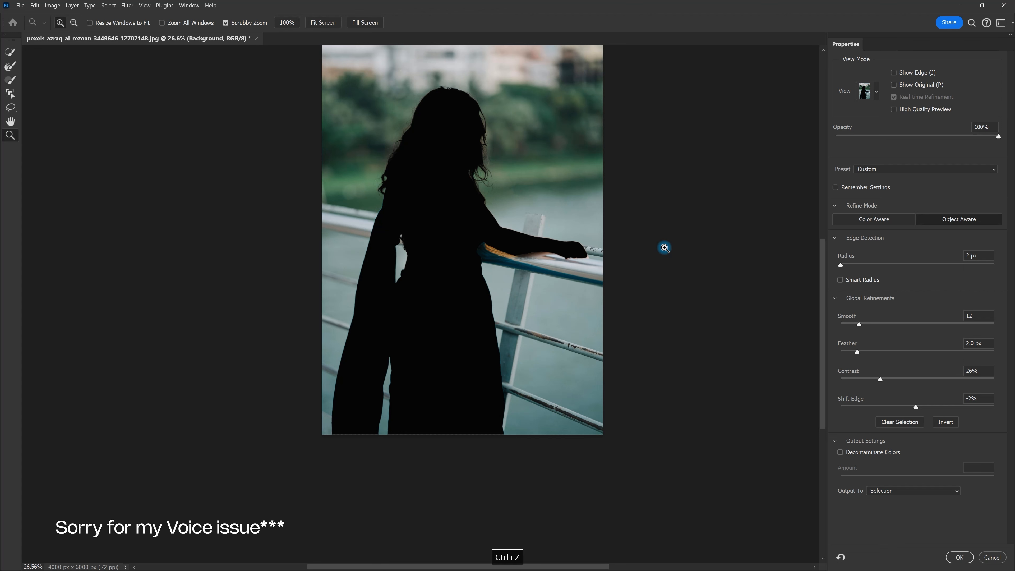
left_click_drag(460, 191, 499, 189)
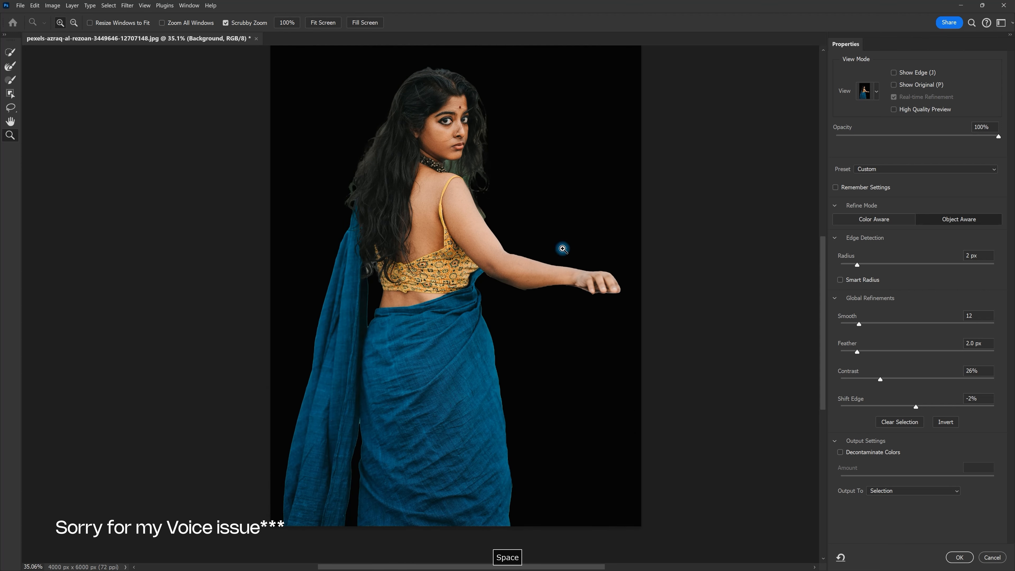
Step: Inspect the hair and waist edges, temporarily showing only the selection edge around the gap between the sari and the waist
scroll(508, 203, "up", 2)
scroll(461, 156, "up", 4)
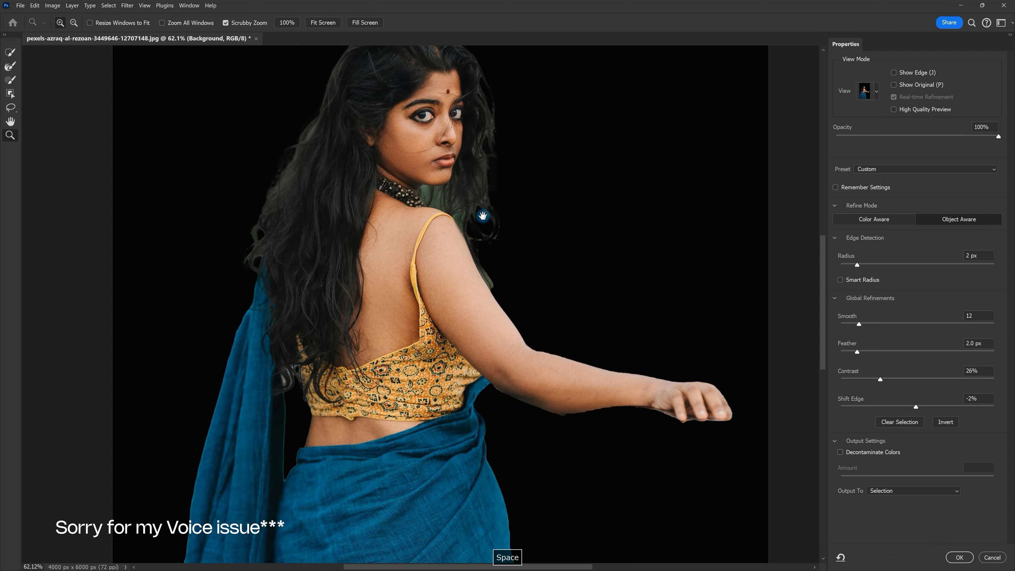
left_click_drag(483, 190, 486, 276)
scroll(493, 240, "up", 2)
left_click_drag(477, 140, 464, 152)
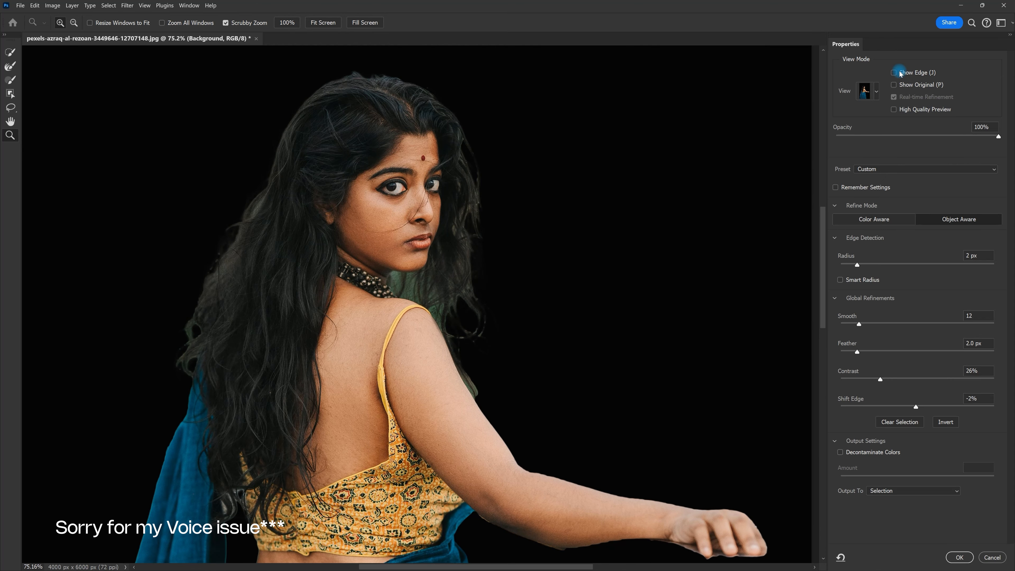
scroll(383, 291, "up", 9)
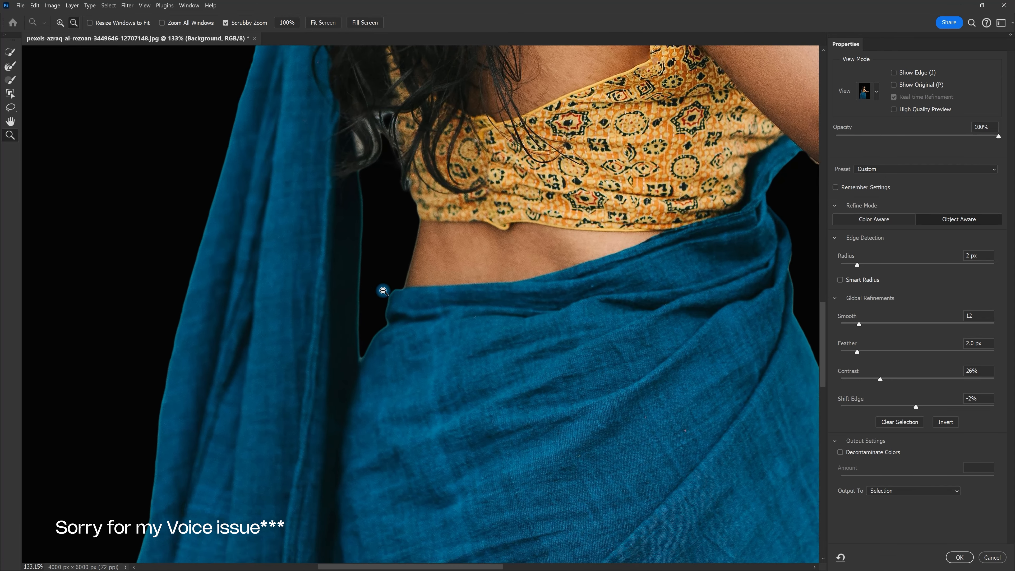
left_click_drag(375, 277, 387, 307)
left_click_drag(438, 265, 417, 267)
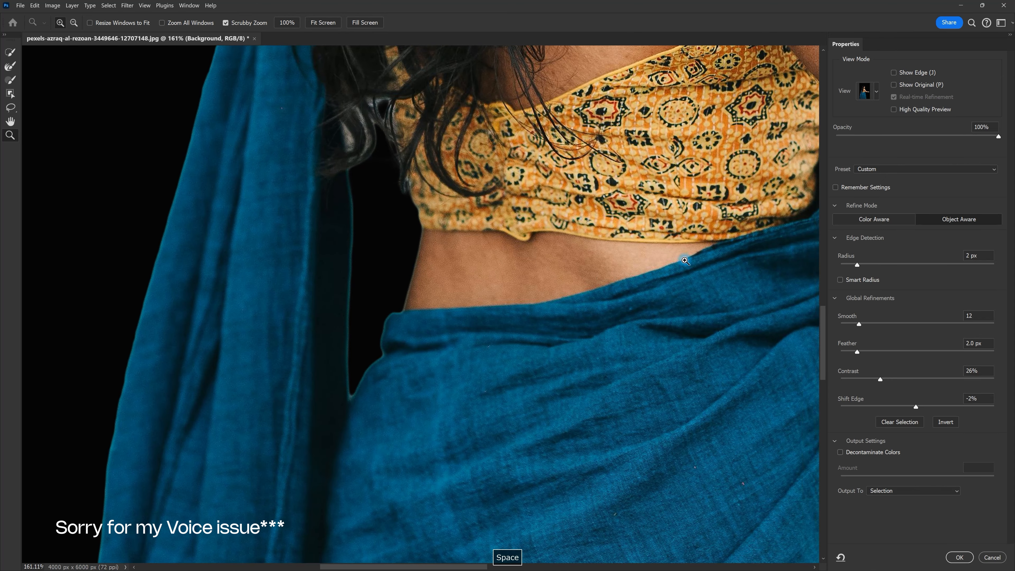
left_click(900, 75)
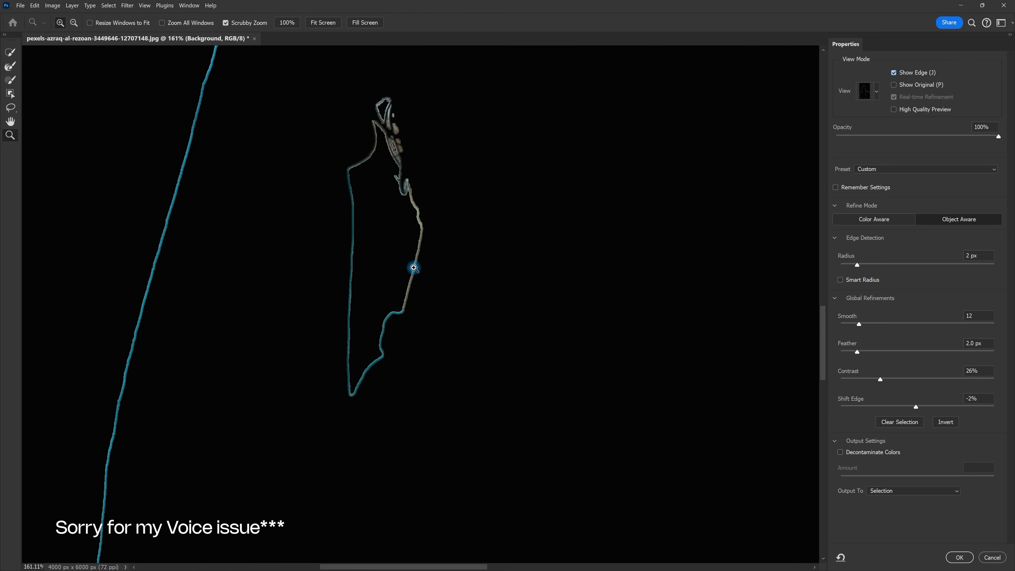
key("ctrl+alt+space")
key("j")
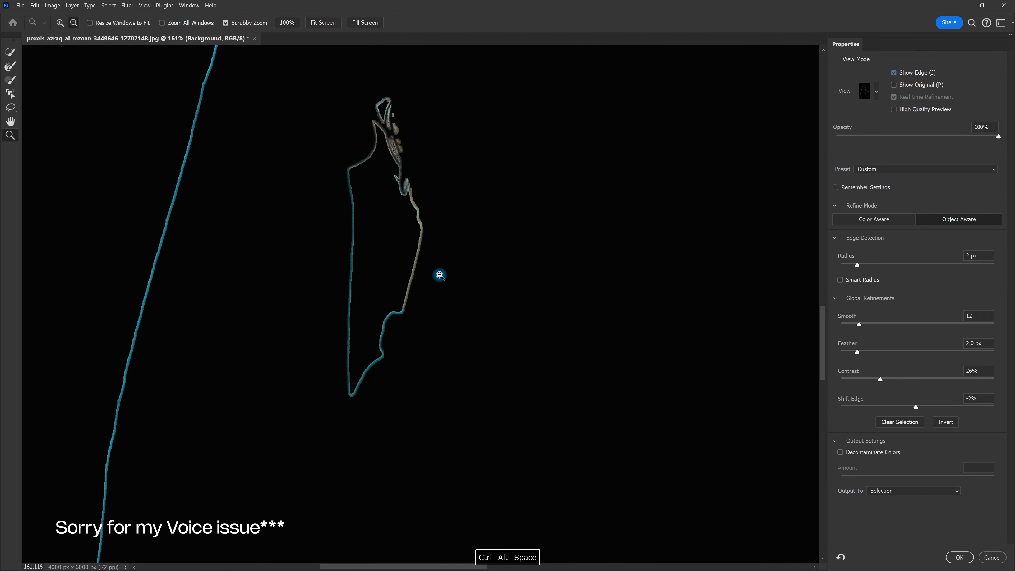
left_click_drag(464, 244, 435, 249)
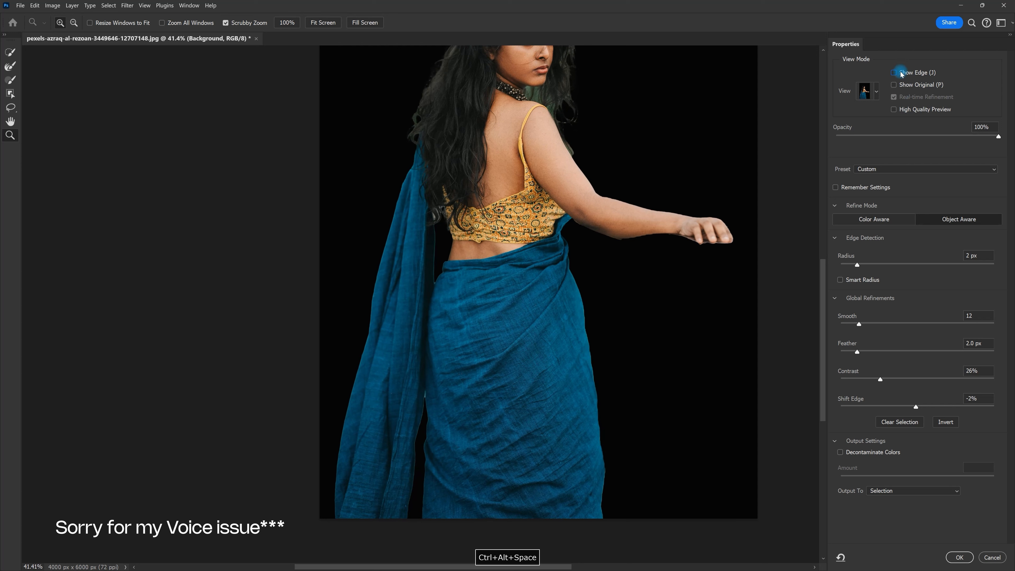
Step: Show only the selection edge and set the edge detection Radius to 1 px
left_click(894, 72)
key("space")
left_click_drag(480, 184, 437, 263)
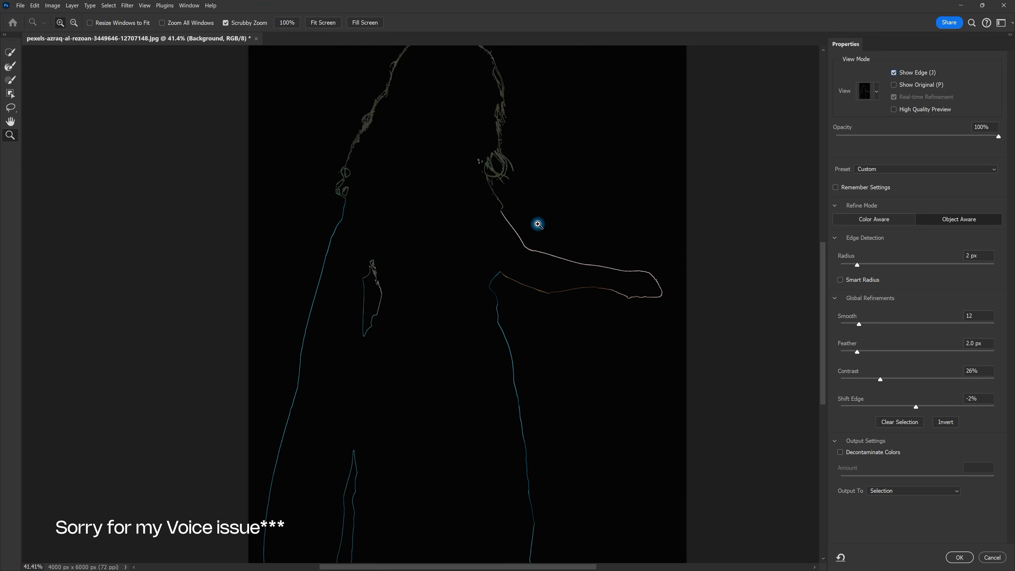
left_click_drag(978, 258, 925, 257)
type("1")
key("Tab")
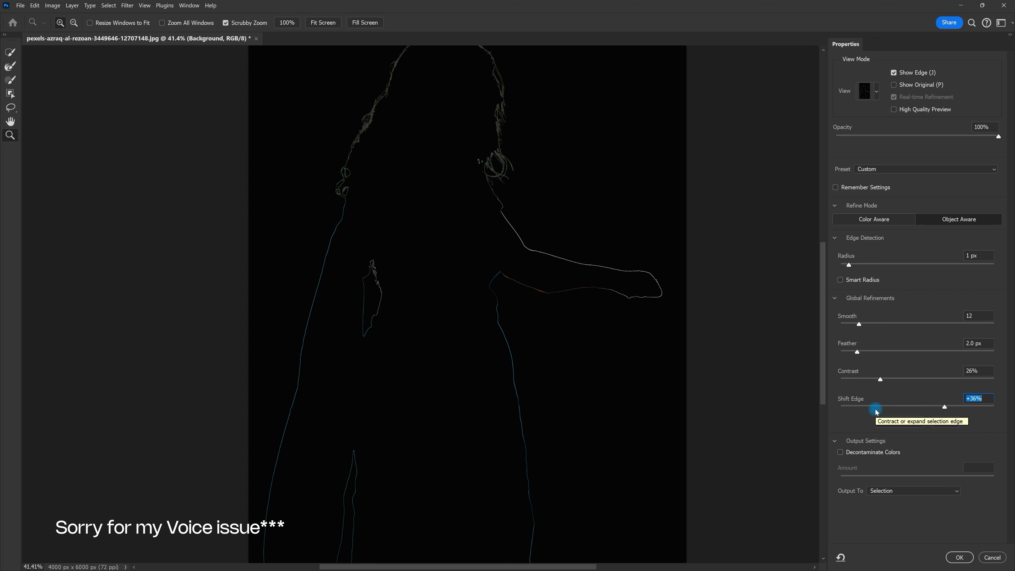
Step: Undo the trial Shift Edge of +36%, and try a Radius of 0 px before undoing it
key("ctrl+z")
left_click_drag(385, 267, 439, 254)
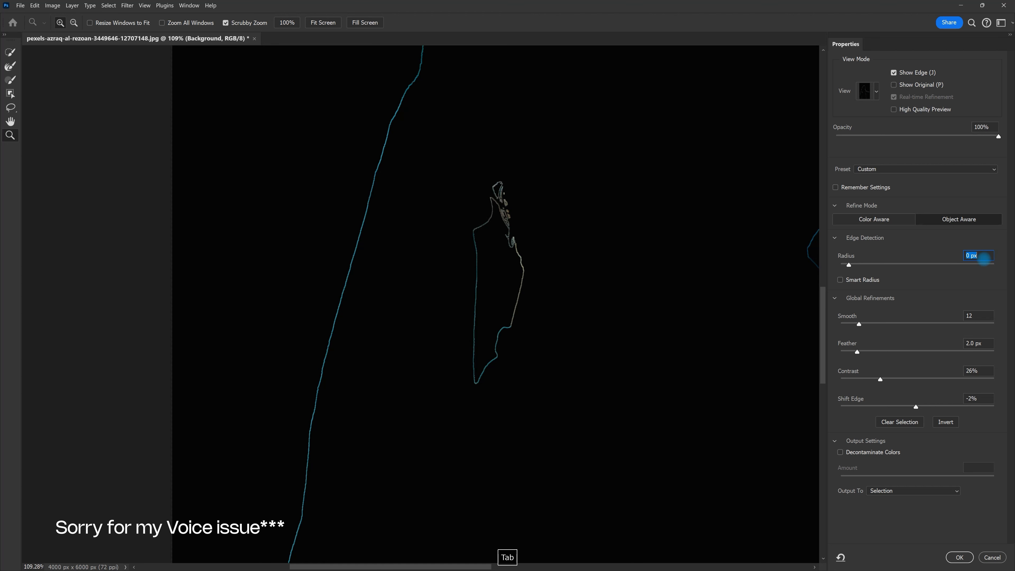
key("Tab")
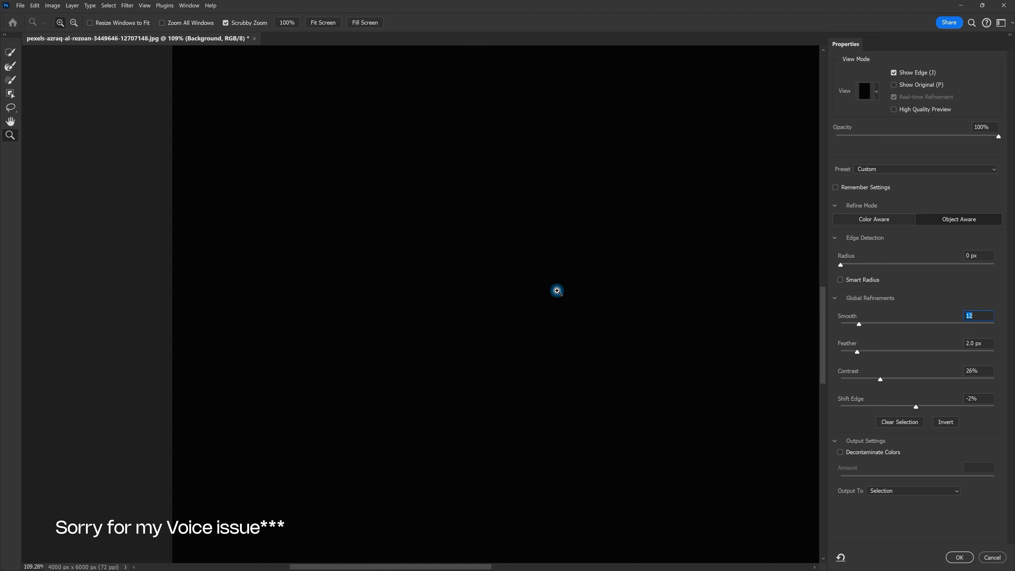
key("ctrl+z")
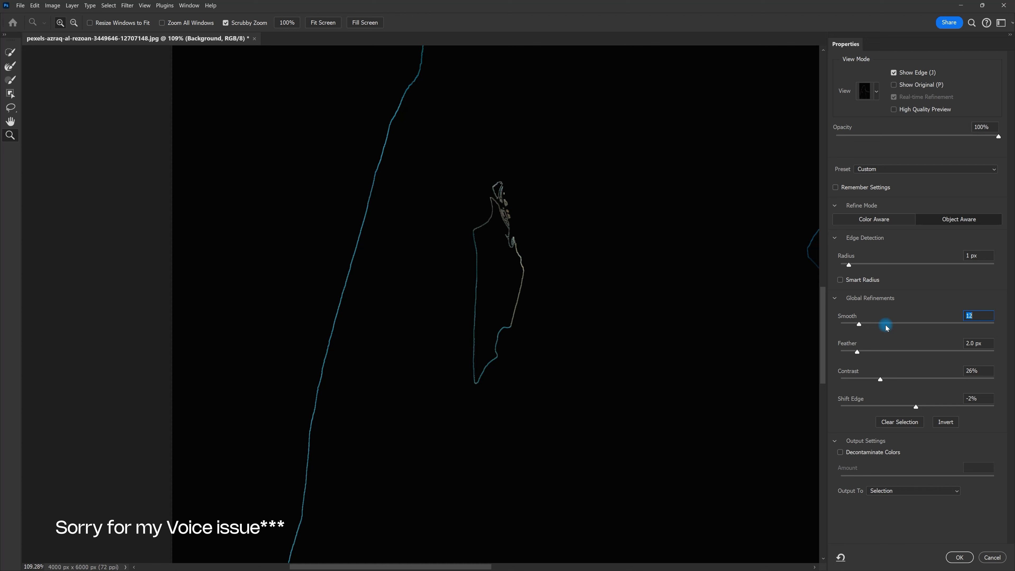
Step: Check the outline along the sari and arm, and turn off the edge-only display
key("space")
left_click_drag(542, 226, 390, 249)
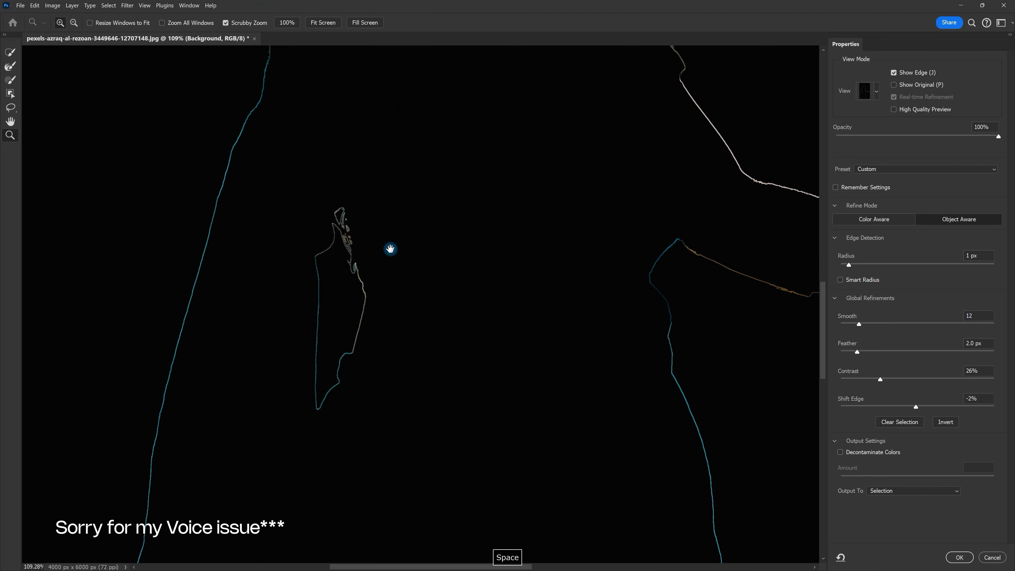
left_click(914, 72)
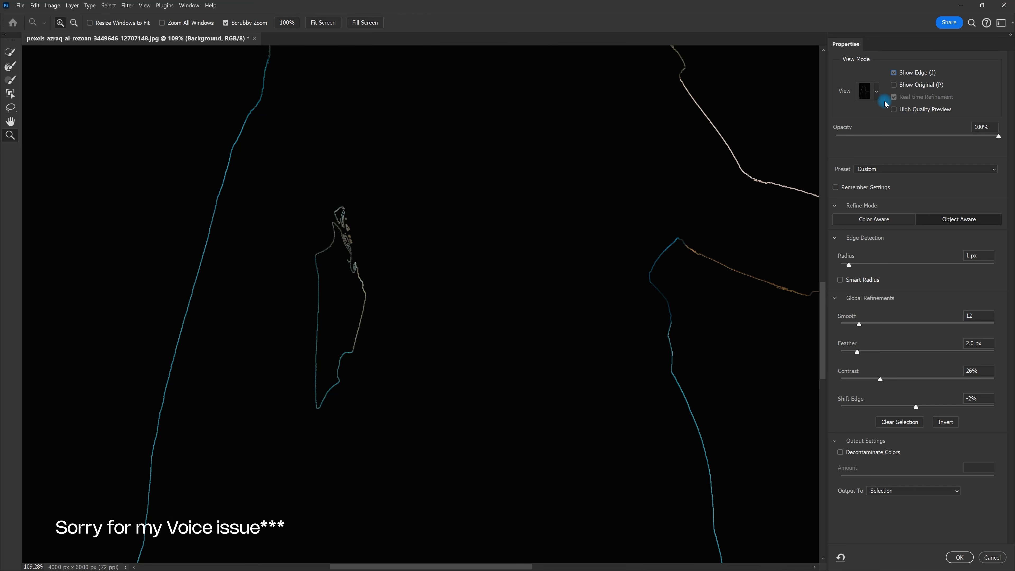
Step: Compare the refined cutout of the whole figure with the original selection
scroll(497, 213, "down", 10)
key("space")
left_click_drag(498, 213, 537, 222)
left_click(899, 88)
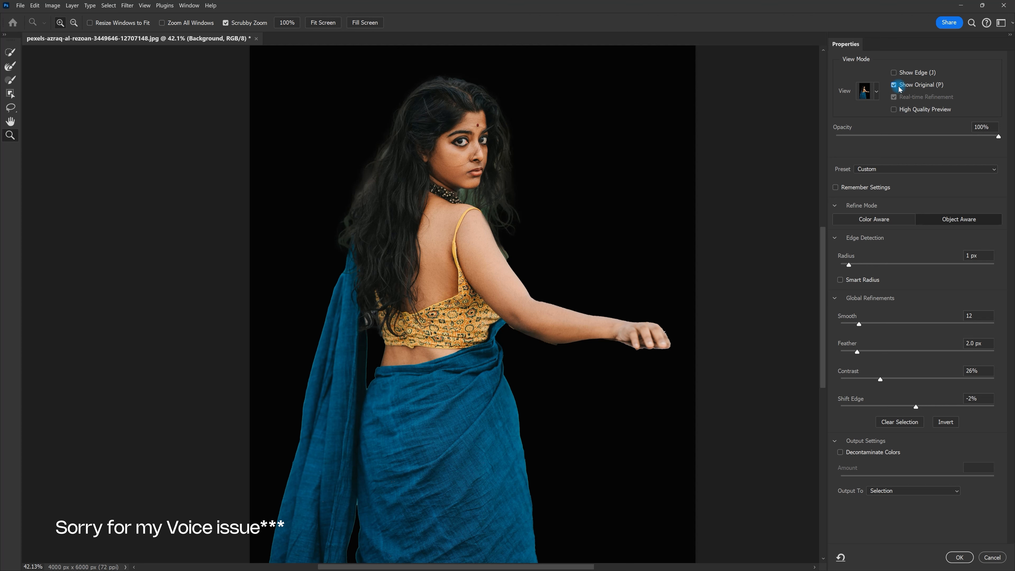
left_click(899, 88)
Step: Lower the selection's Feather to 1.4 px and its Contrast to 14%
key("space")
mouse_move(416, 184)
left_mouse_down()
mouse_move(423, 173)
mouse_move(422, 193)
left_mouse_up()
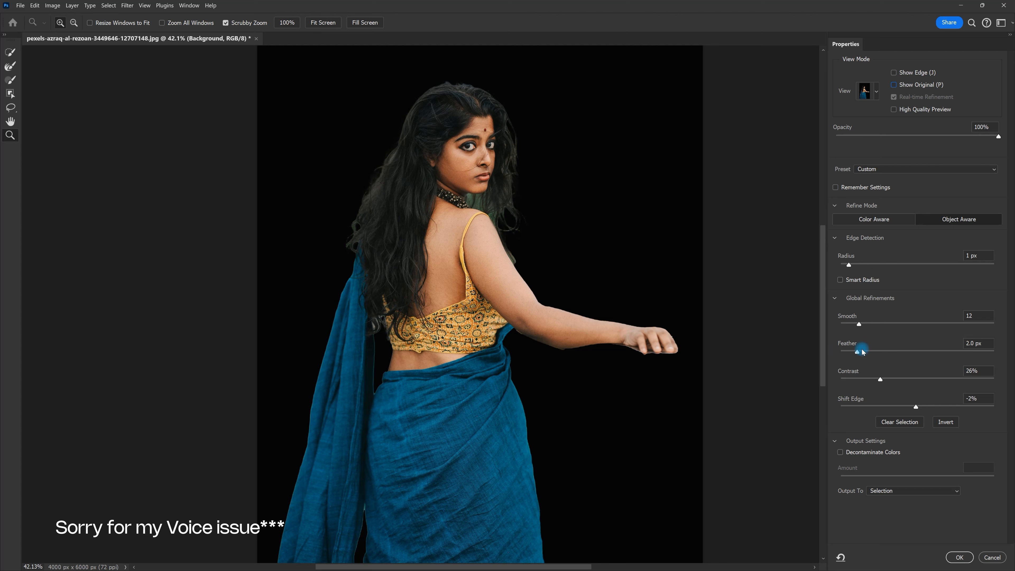
left_click_drag(857, 356, 853, 354)
left_click(880, 381)
left_click_drag(863, 384, 863, 384)
left_click_drag(483, 199, 457, 207)
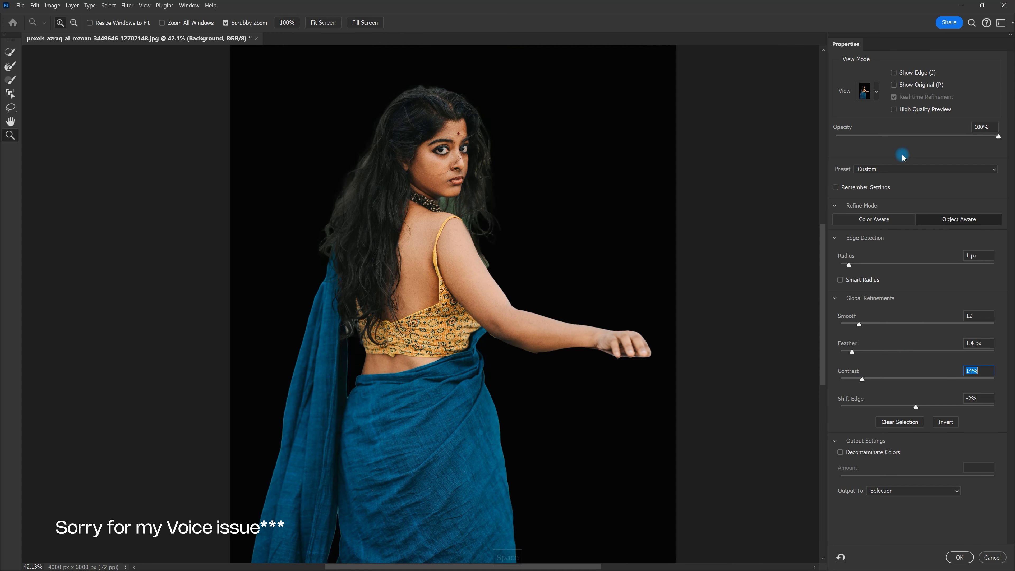
left_click_drag(589, 191, 395, 159)
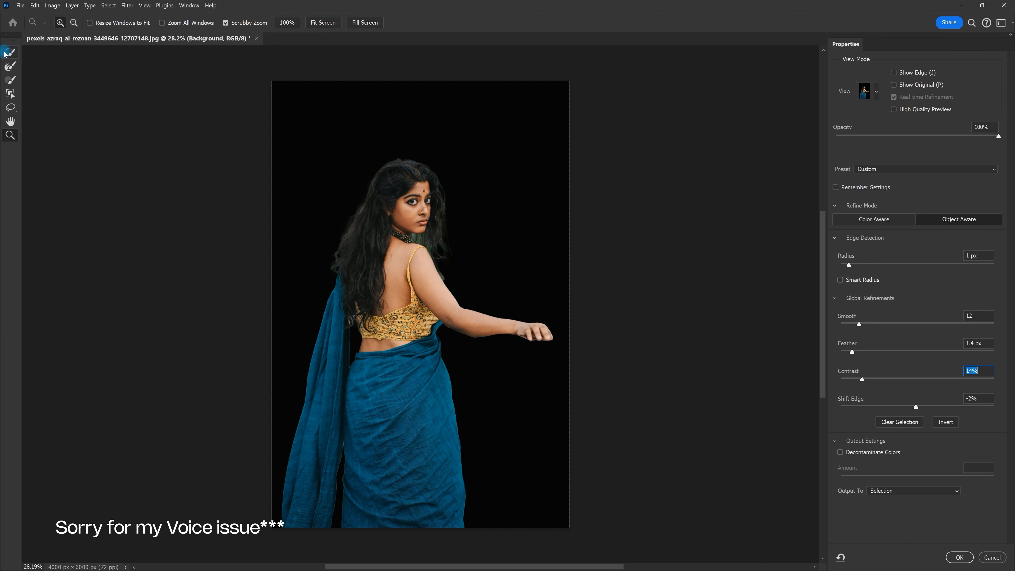
Step: Try adding to and subtracting from the selection at the hair beside the neck with the Quick Selection Tool, undoing both strokes
left_click(6, 55)
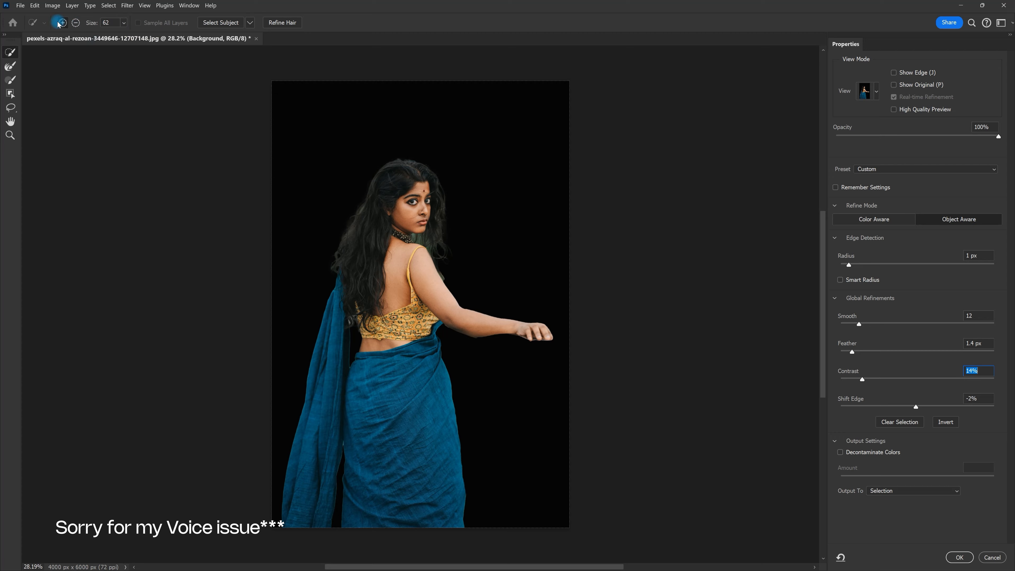
key("ctrl+alt+space")
left_click_drag(399, 196, 417, 204)
key("space")
mouse_move(507, 259)
left_mouse_down()
mouse_move(481, 211)
mouse_move(498, 267)
left_mouse_up()
key("ctrl+alt+space")
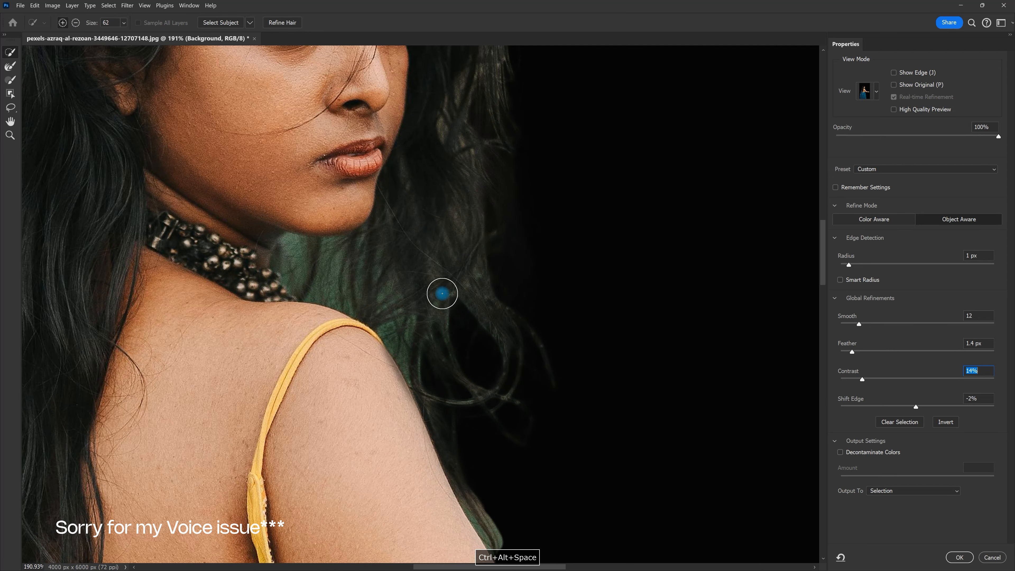
left_click_drag(519, 411, 469, 315)
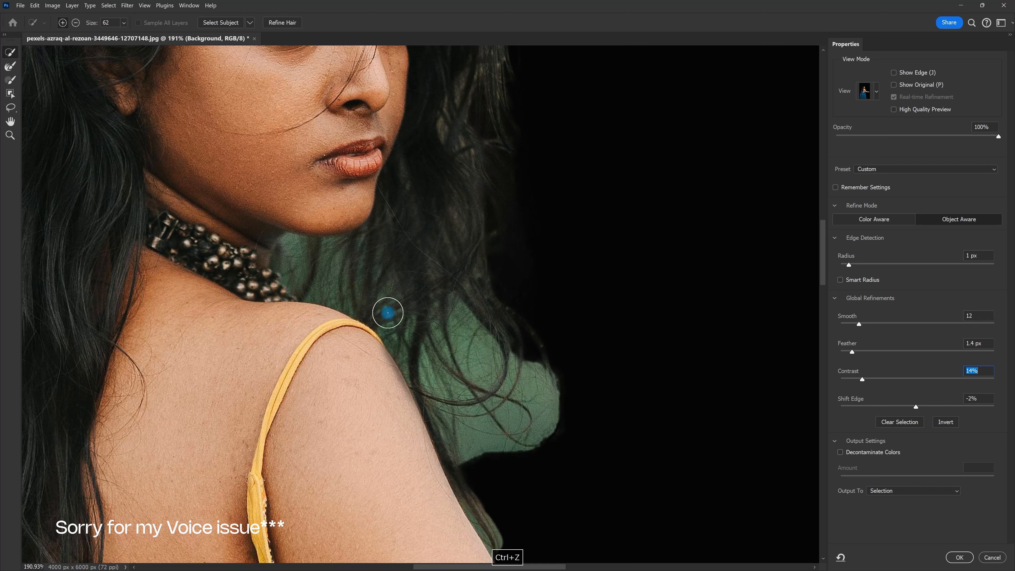
key("ctrl+z")
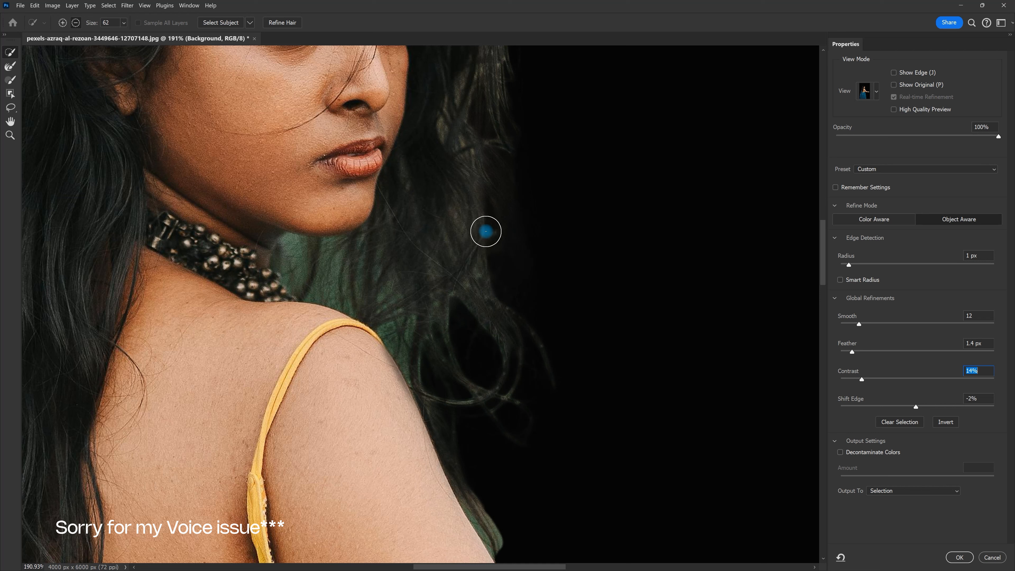
left_click(434, 343, "alt")
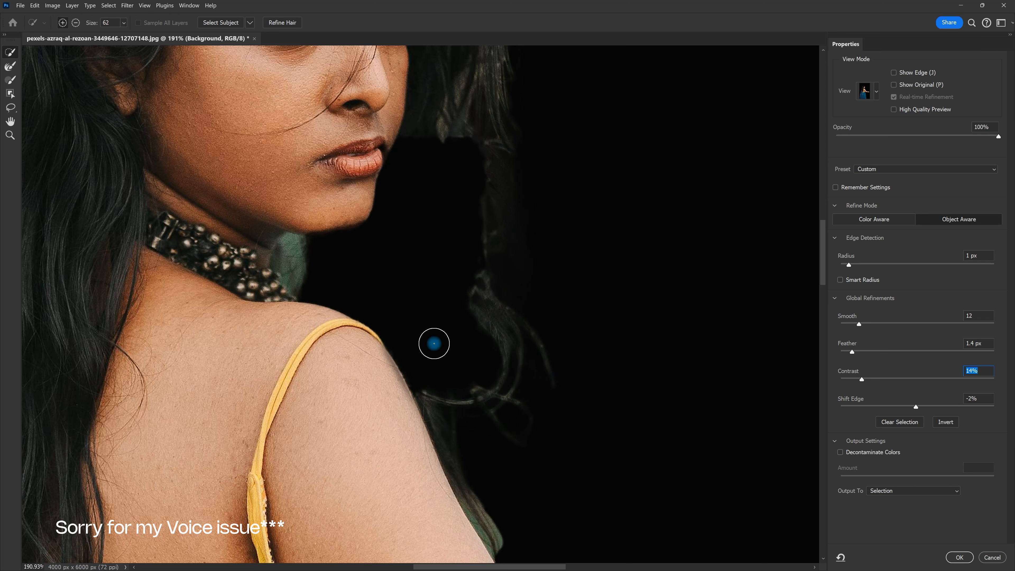
key("ctrl+z")
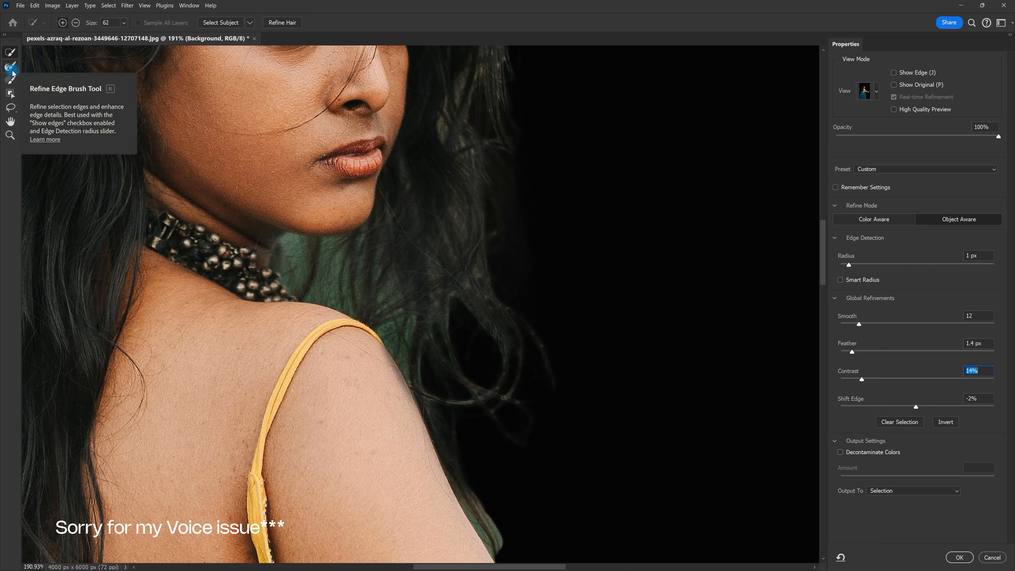
Step: Choose the Refine Edge Brush Tool, enlarge it to 199 px, and inspect the hair edge beside the face and shoulder
left_click(11, 69)
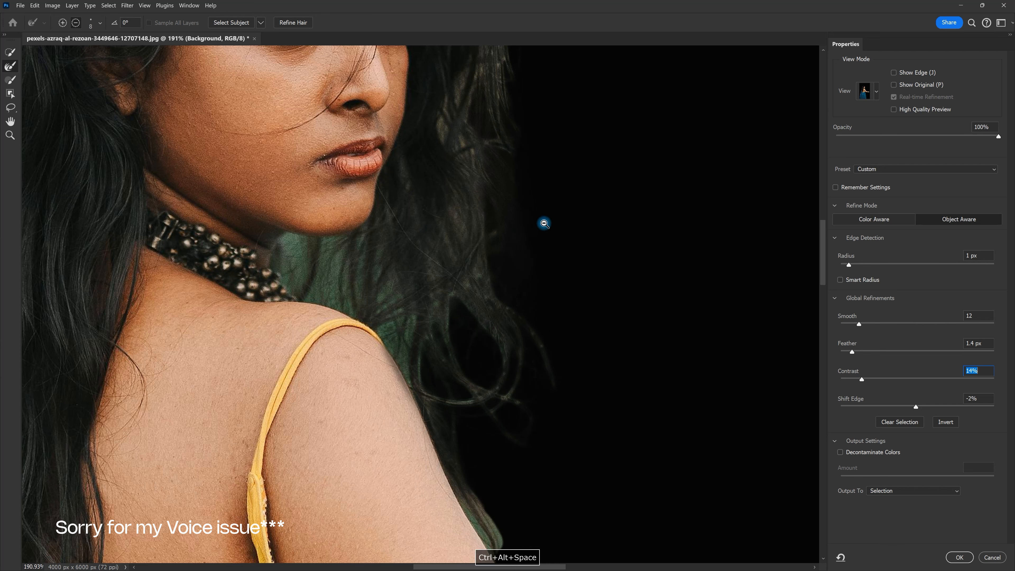
left_click(519, 222, "ctrl+alt")
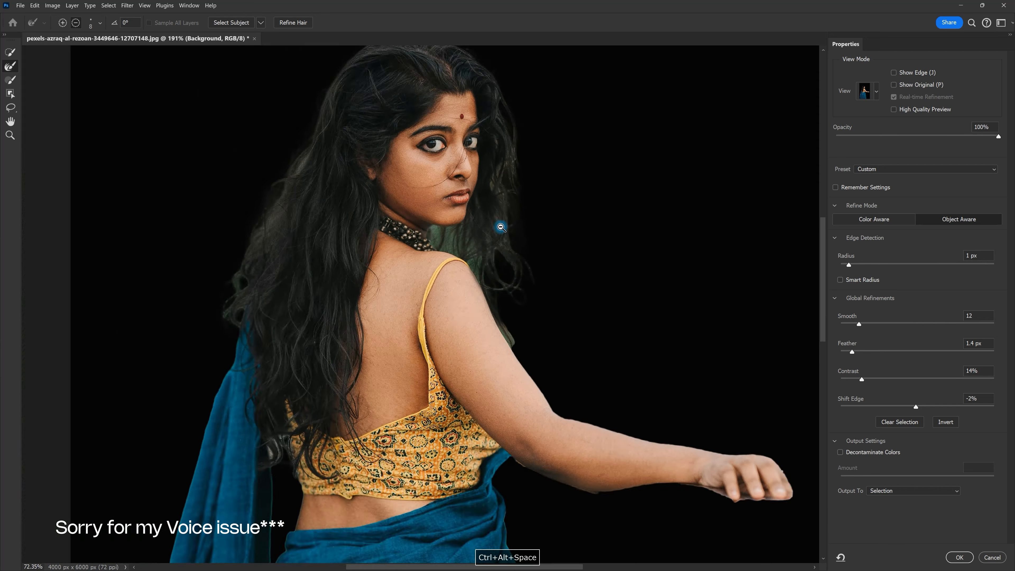
left_click_drag(501, 227, 504, 229)
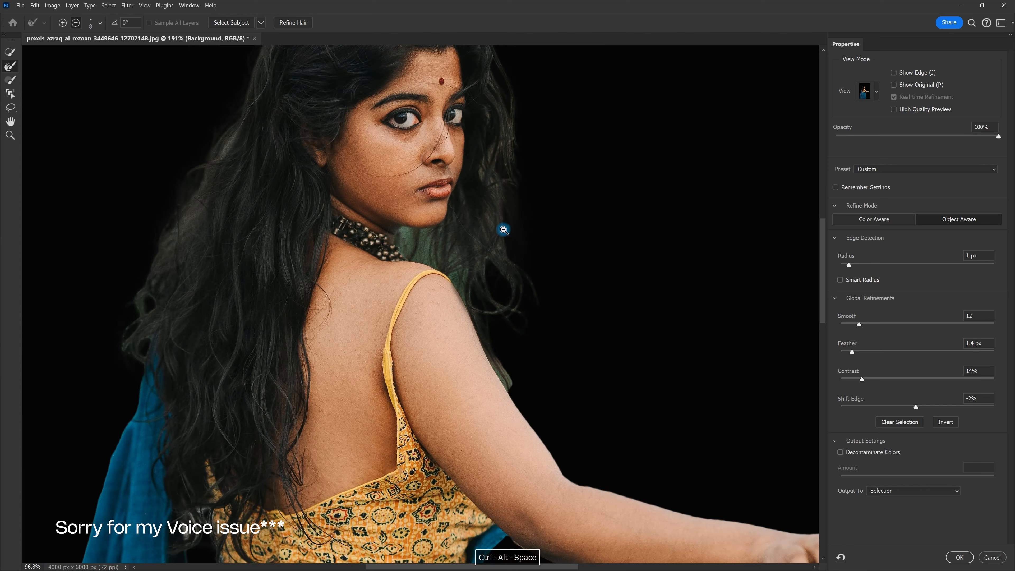
mouse_move(503, 190)
left_mouse_down()
mouse_move(544, 199)
mouse_move(613, 4)
mouse_move(503, 159)
left_mouse_up()
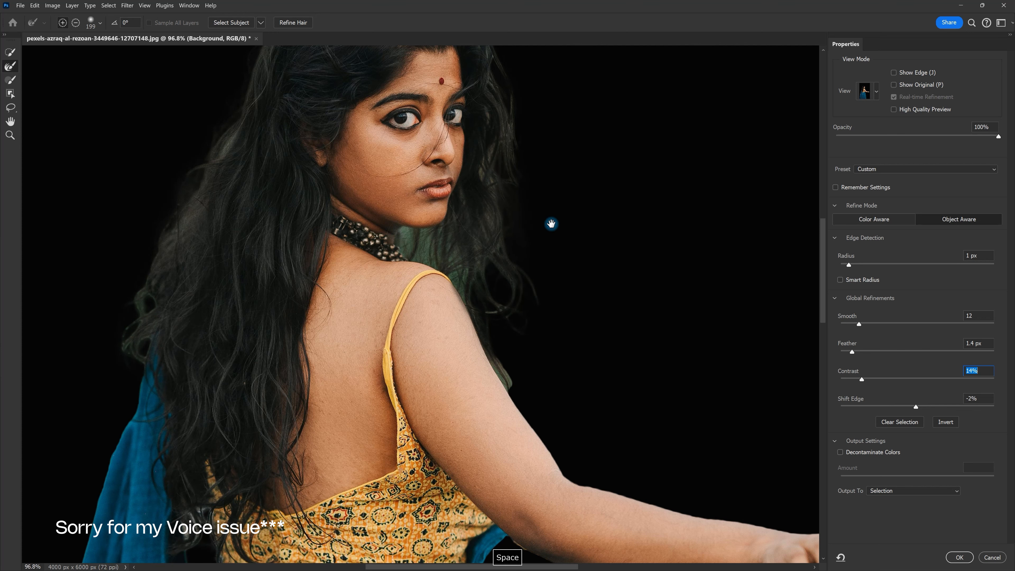
left_click_drag(573, 240, 541, 232)
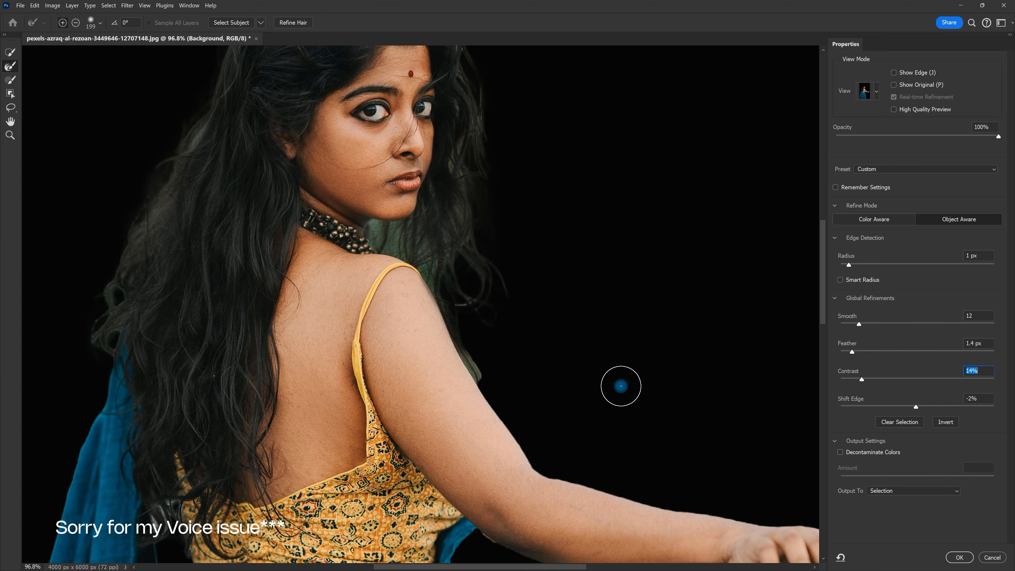
left_click_drag(486, 298, 661, 357)
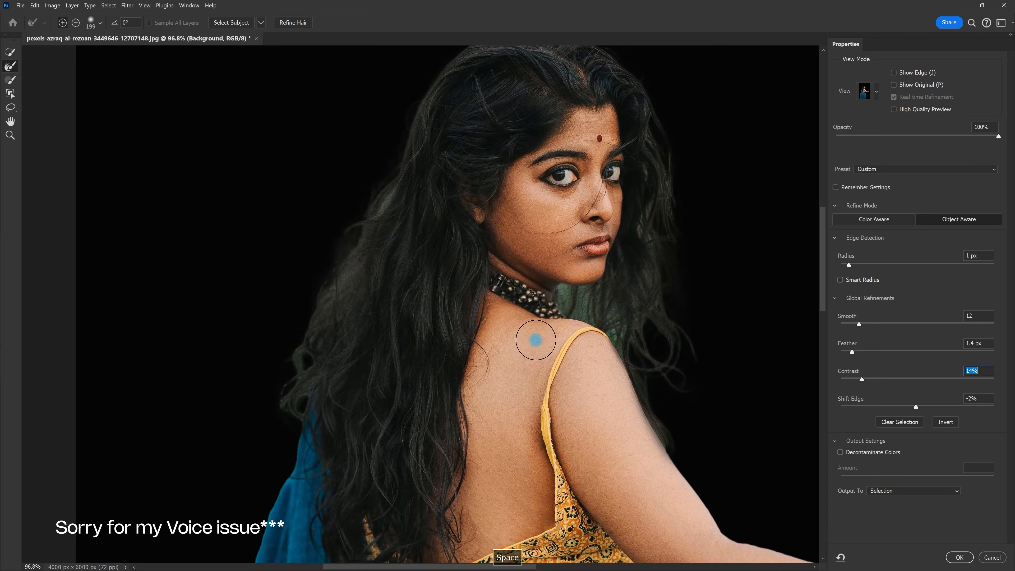
Step: Examine the outline of the blue sari, the gap between its folds and the outstretched hand, reducing the brush size to 16
left_click_drag(463, 329, 430, 327)
left_click_drag(494, 520, 508, 379)
left_click_drag(548, 326, 493, 320)
left_click_drag(335, 443, 450, 152)
left_click_drag(459, 208, 385, 180)
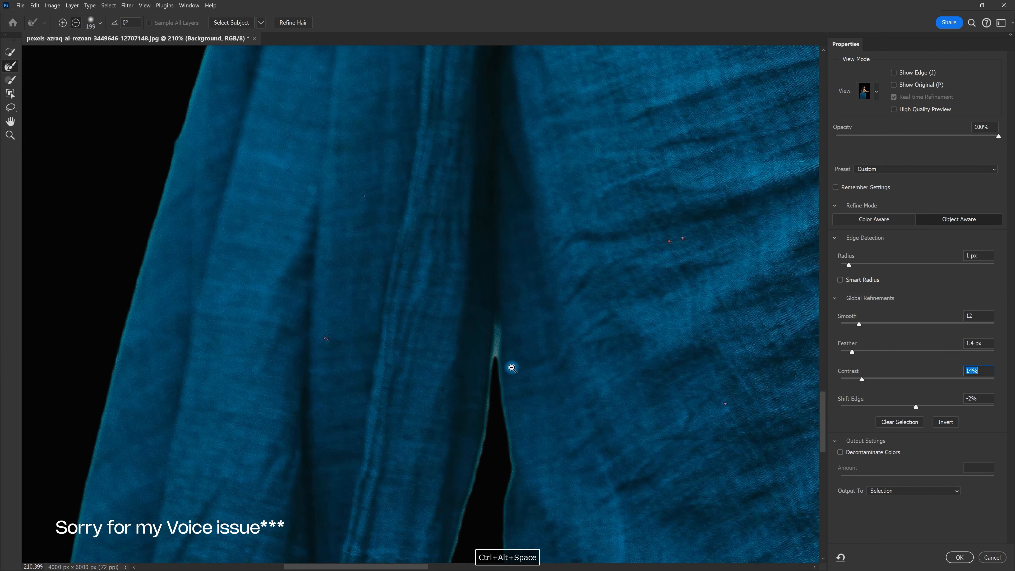
left_click_drag(510, 358, 408, 363)
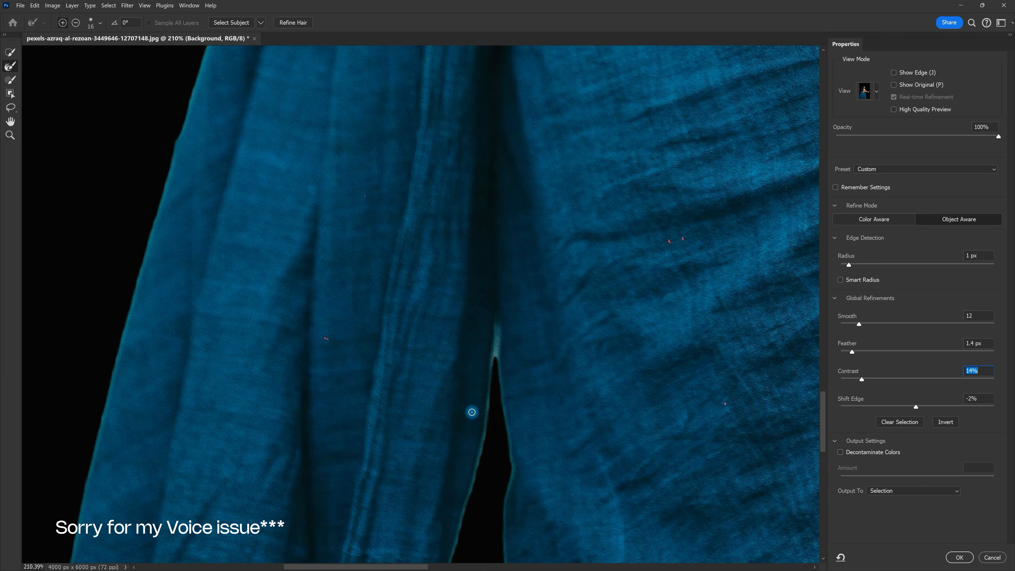
left_click_drag(611, 260, 596, 260)
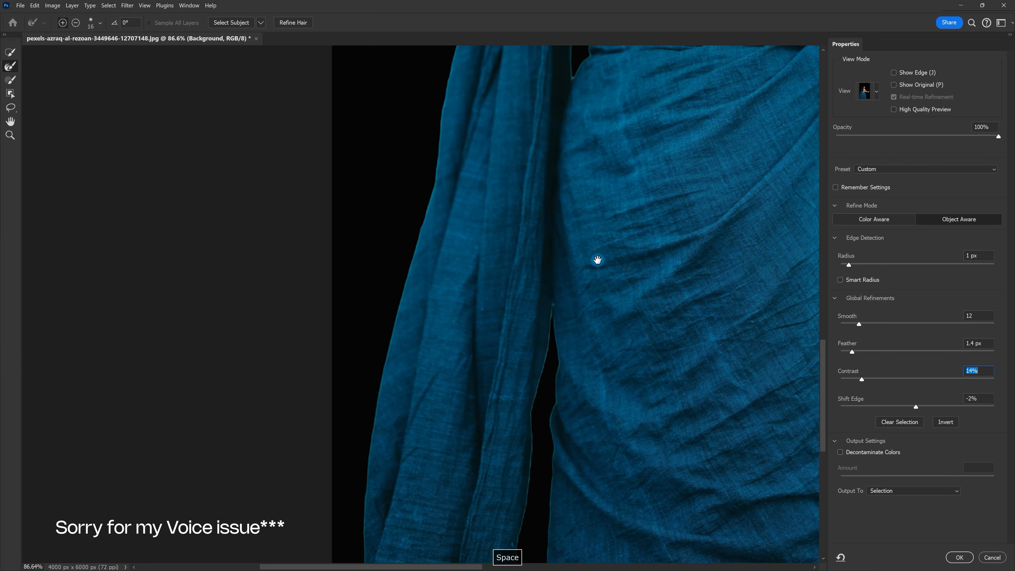
left_click_drag(644, 164, 253, 320)
left_click_drag(665, 137, 394, 325)
left_click_drag(458, 297, 475, 299)
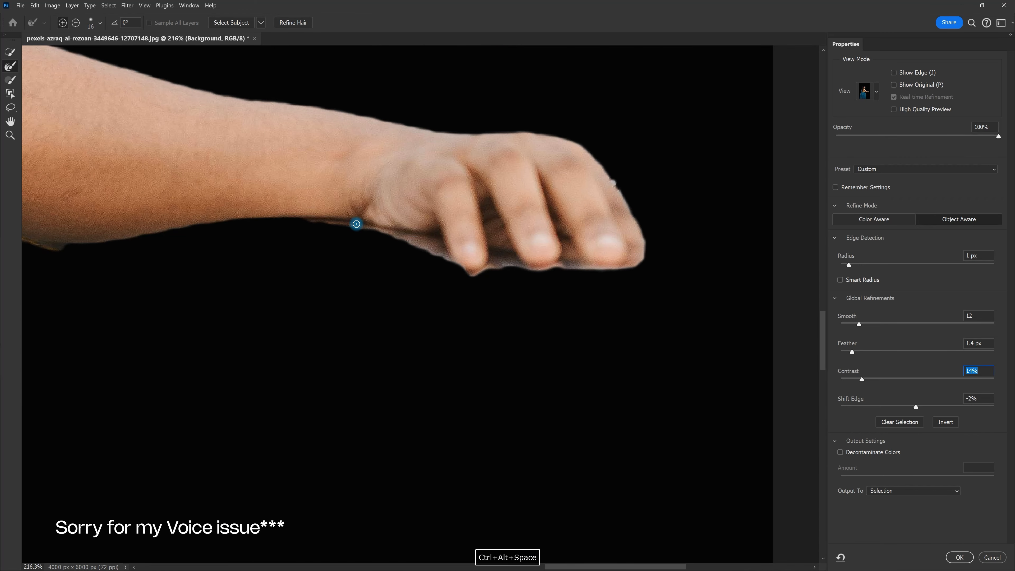
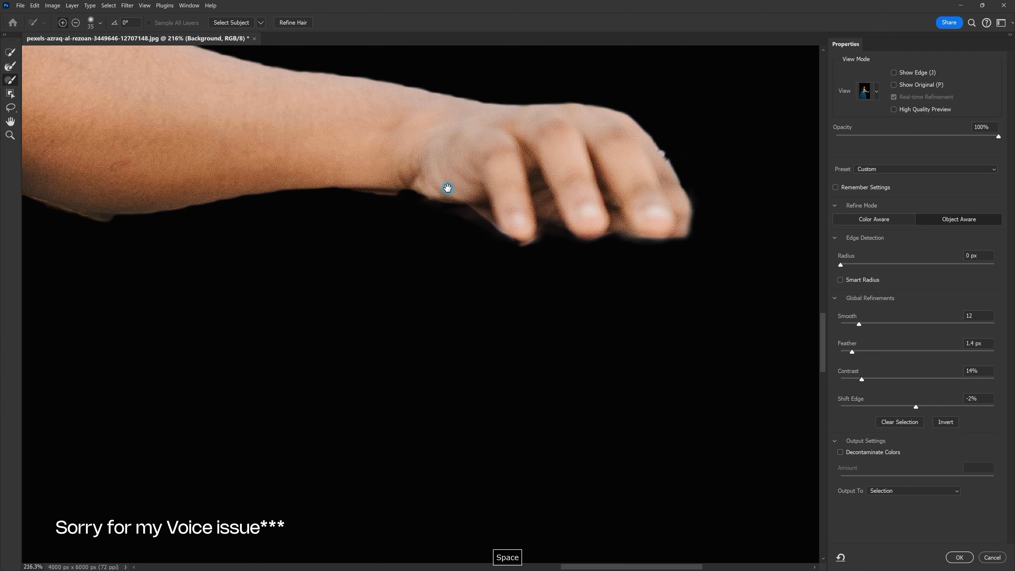
Step: Subtract the leftover fringe beneath the wrist and along the underside of the upper arm with a small brush, undoing the last stroke
scroll(400, 200, "up", 4)
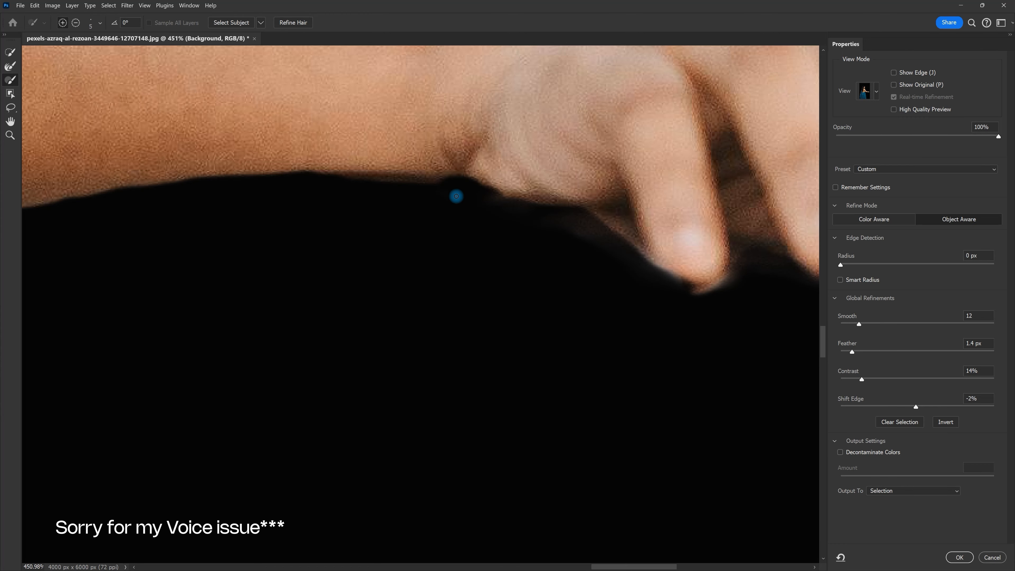
left_click_drag(582, 246, 584, 245, "alt")
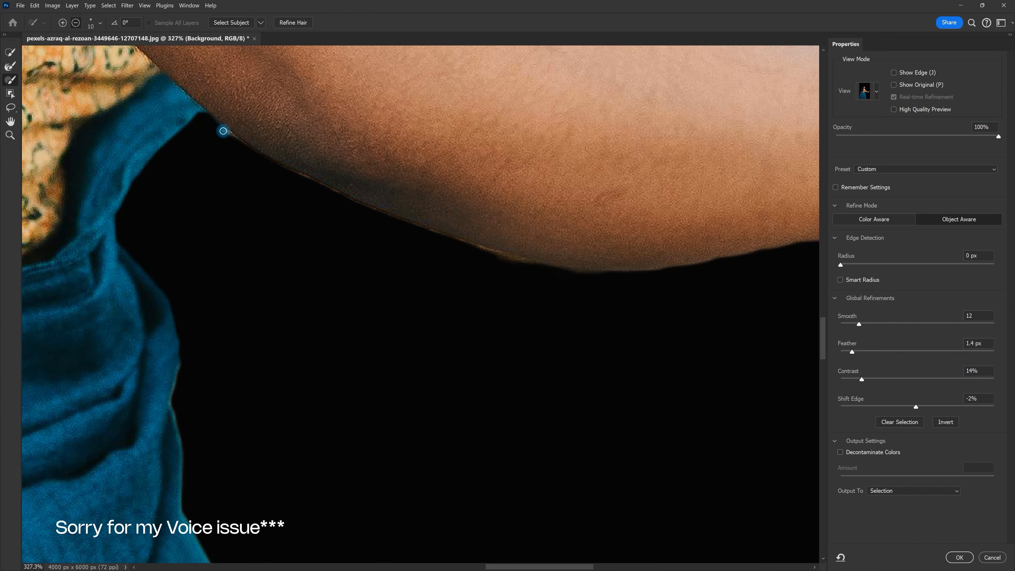
left_click_drag(223, 131, 242, 139)
left_click_drag(340, 251, 341, 252, "alt")
key("ctrl+z")
Step: Review the cutout from the underarm up to the face and hair
left_click(453, 203, "ctrl+alt")
left_click_drag(386, 112, 482, 287)
left_click_drag(453, 94, 459, 251)
left_click(459, 251, "ctrl+alt")
left_click(465, 234, "ctrl")
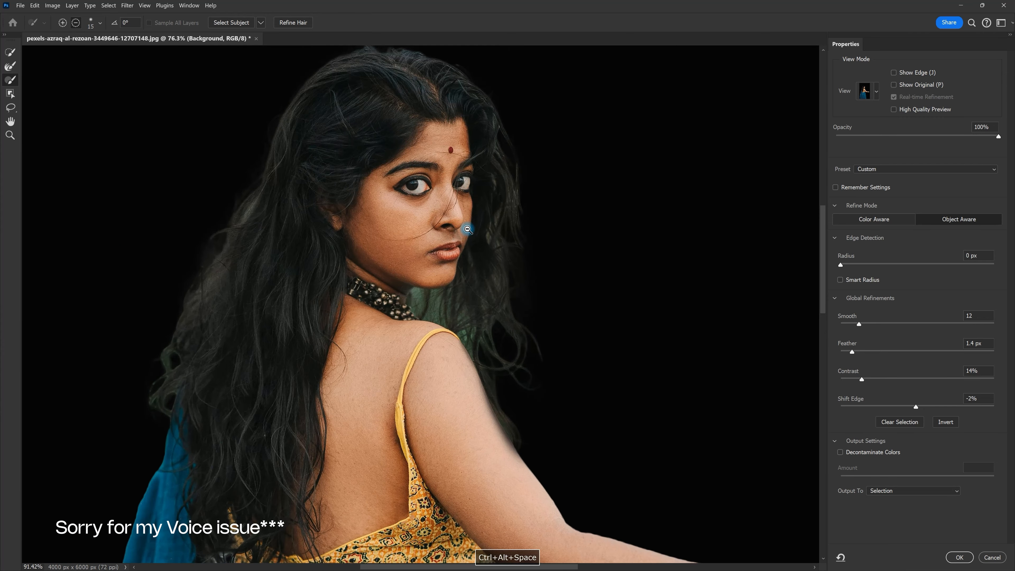
left_click(464, 233, "ctrl+alt")
left_click_drag(426, 277, 463, 278)
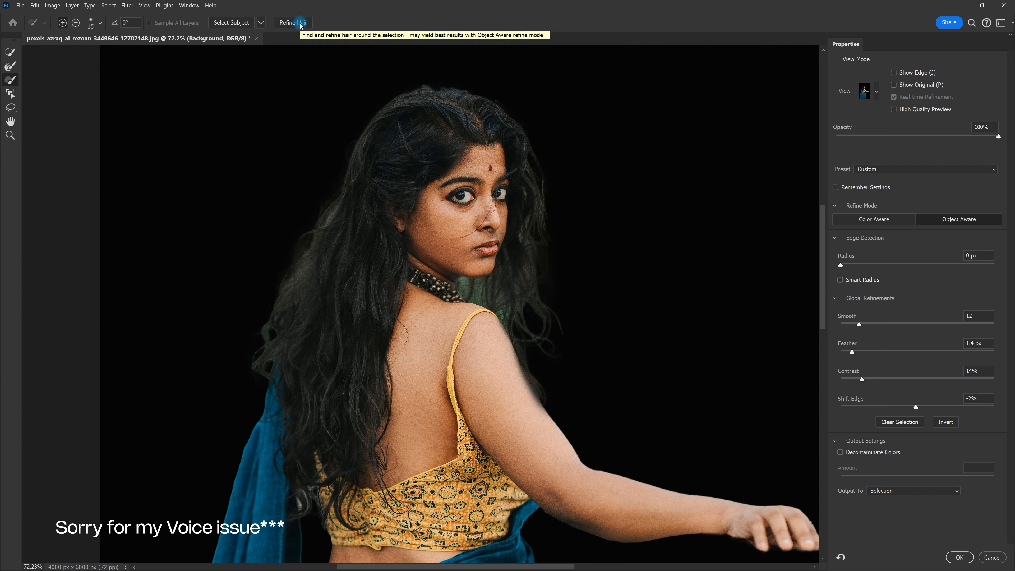
Step: Try out the Lasso, Hand and Zoom tools on the figure
left_click(11, 107)
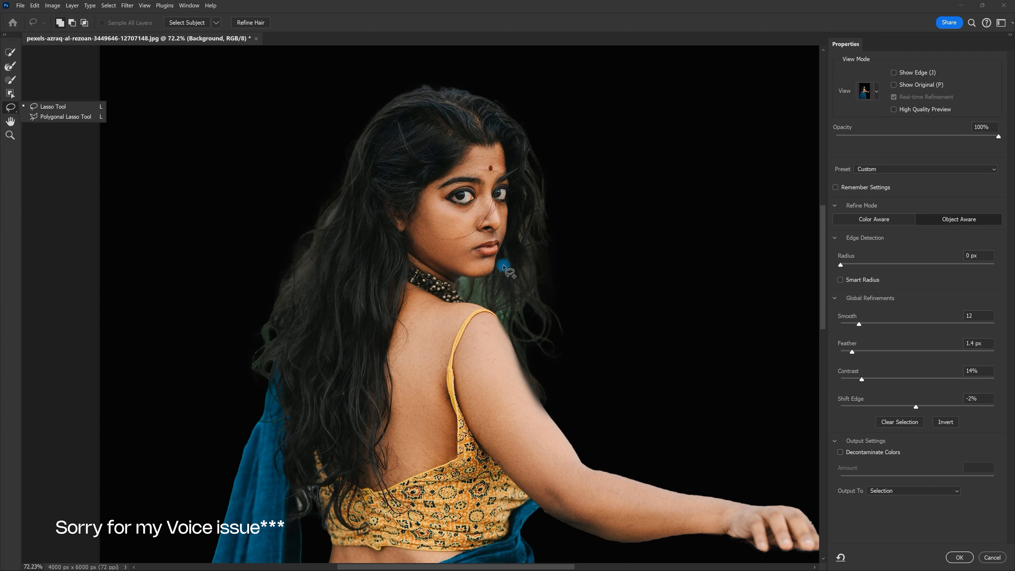
left_click(503, 267)
left_click(11, 121)
mouse_move(329, 250)
left_mouse_down()
mouse_move(313, 168)
mouse_move(400, 195)
mouse_move(318, 230)
left_mouse_up()
left_click(10, 136)
left_click_drag(478, 199, 455, 237)
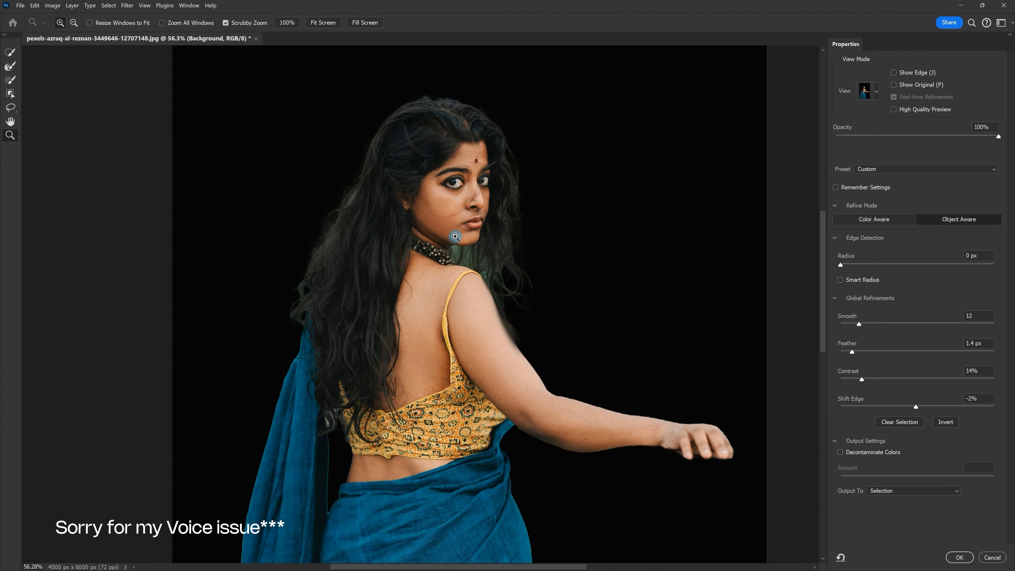
Step: Magnify the figure three levels, return to the wider view, and reposition the image
key("ctrl+plus")
key("ctrl+plus")
key("ctrl+plus")
key("ctrl+minus")
key("ctrl+minus")
key("ctrl+minus")
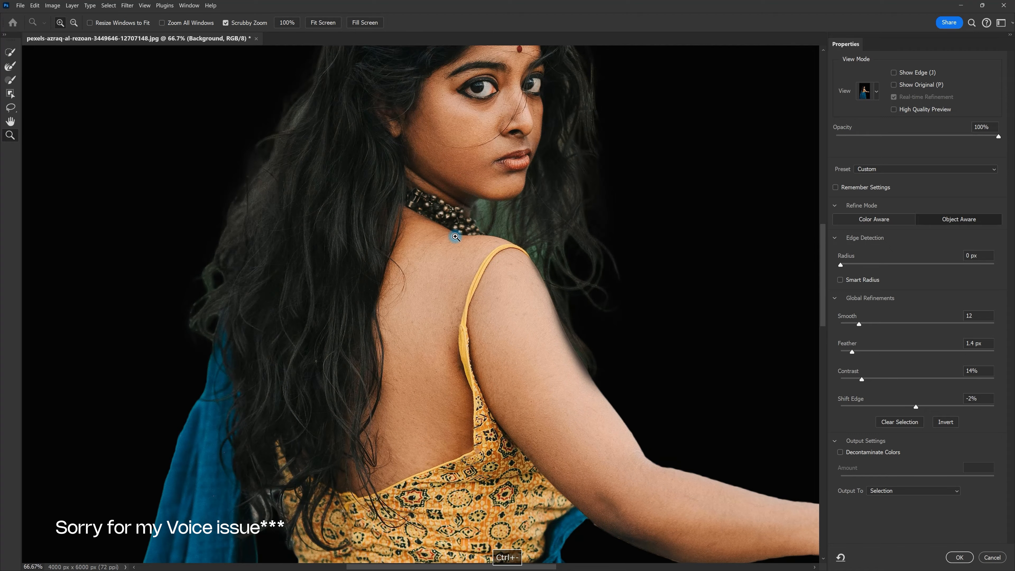
key("space")
left_click_drag(455, 237, 409, 255)
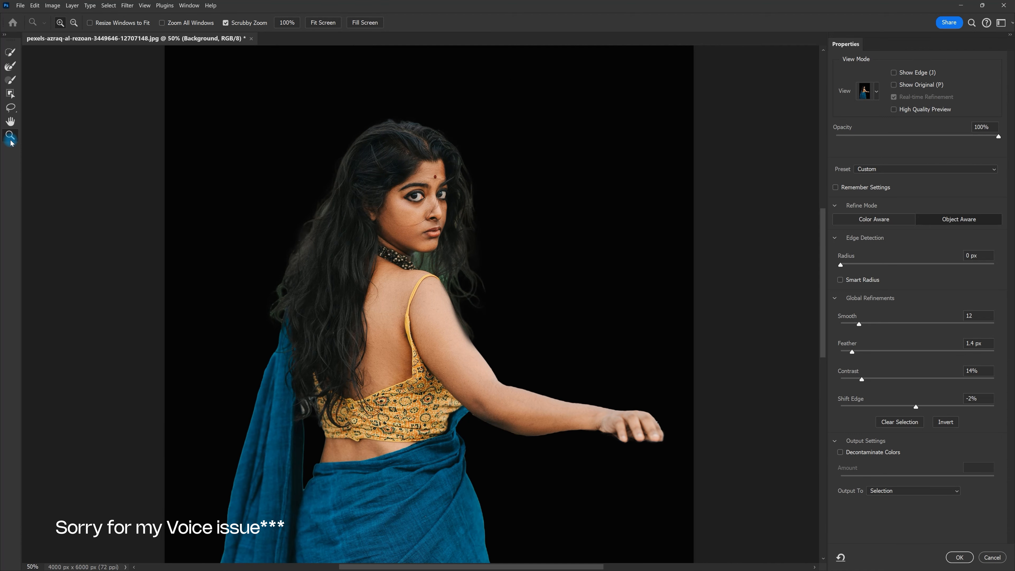
Step: Try Refine Hair in Object Aware mode, compare the hair with and without it, and undo it
left_click(10, 66)
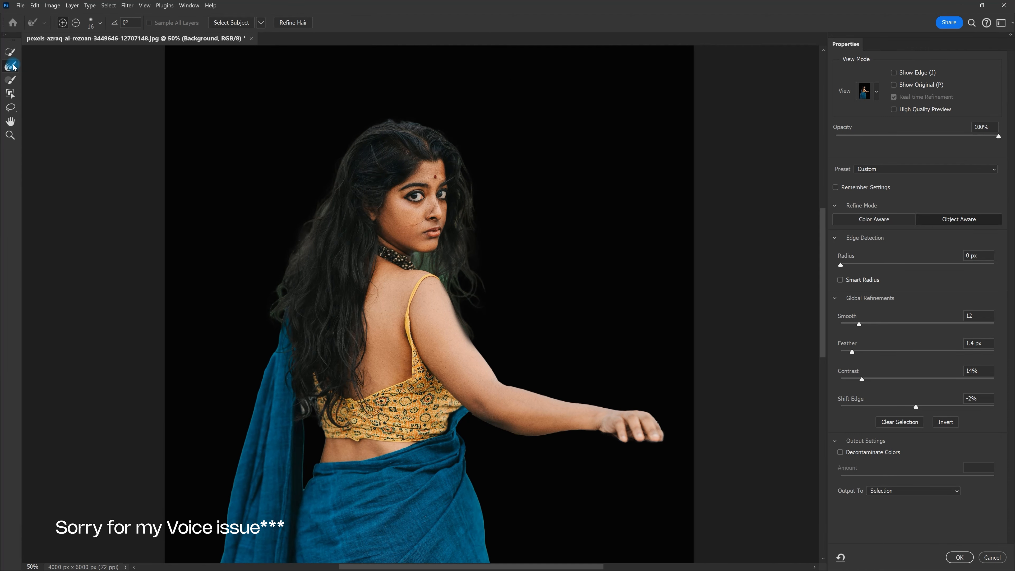
left_click(293, 22)
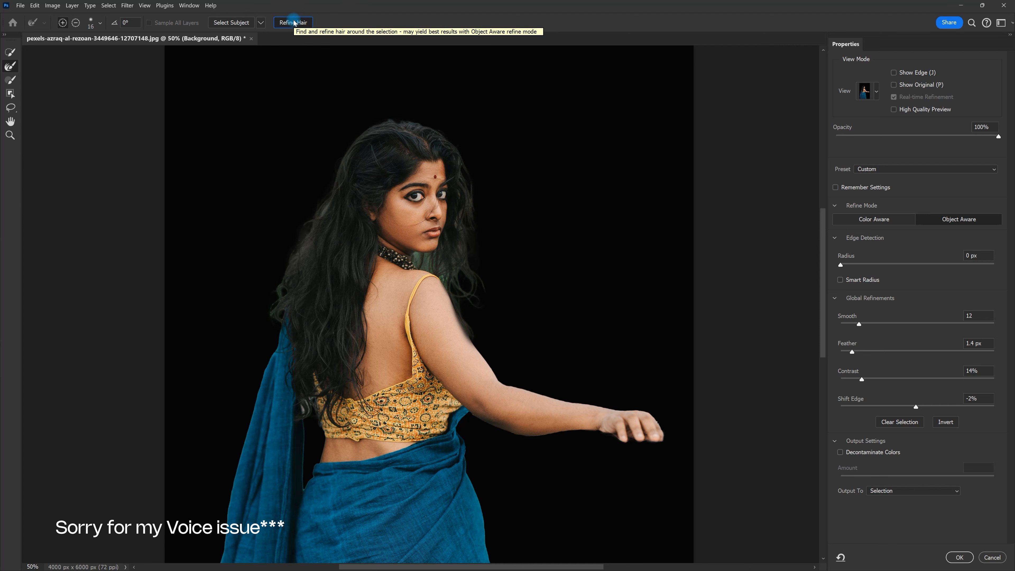
key("ctrl+alt+space")
left_click_drag(487, 192, 510, 229)
key("ctrl+shift+z")
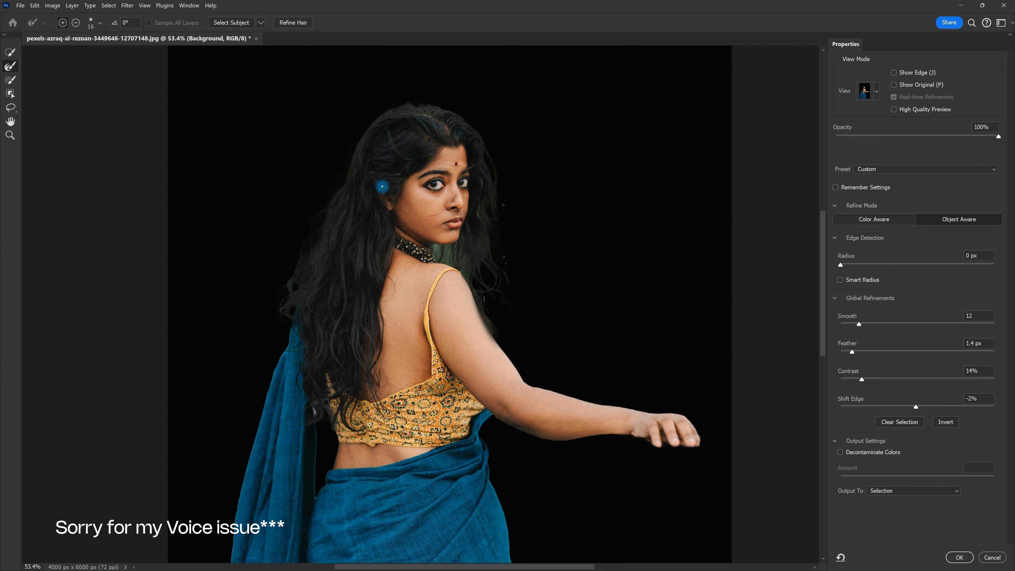
key("ctrl+z")
key("space")
left_click_drag(485, 191, 458, 186)
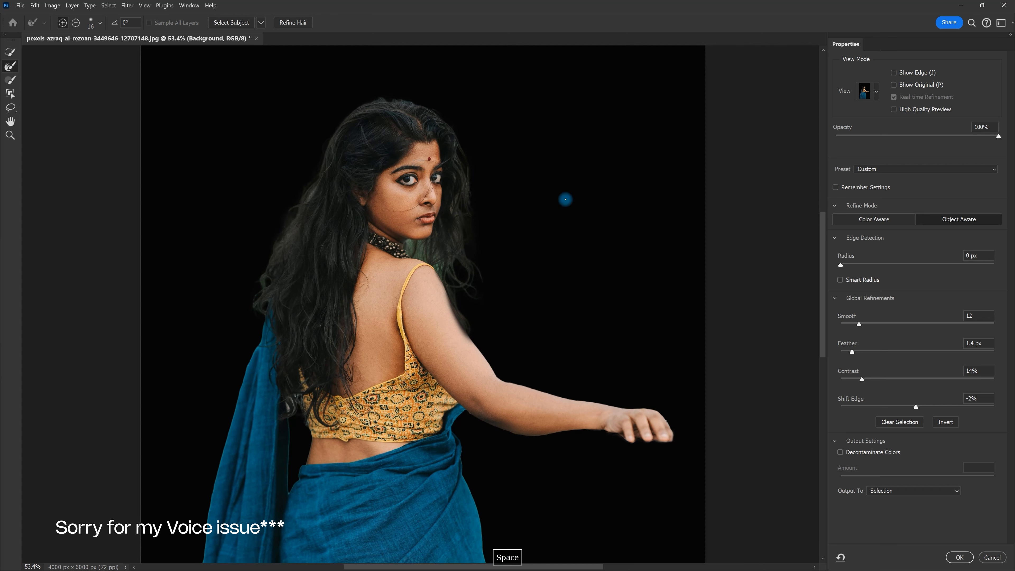
Step: Switch the refine mode to Color Aware and apply Refine Hair to the selection
left_click(891, 221)
left_click(517, 196)
key("space")
left_click_drag(512, 197, 498, 197)
left_click(292, 23)
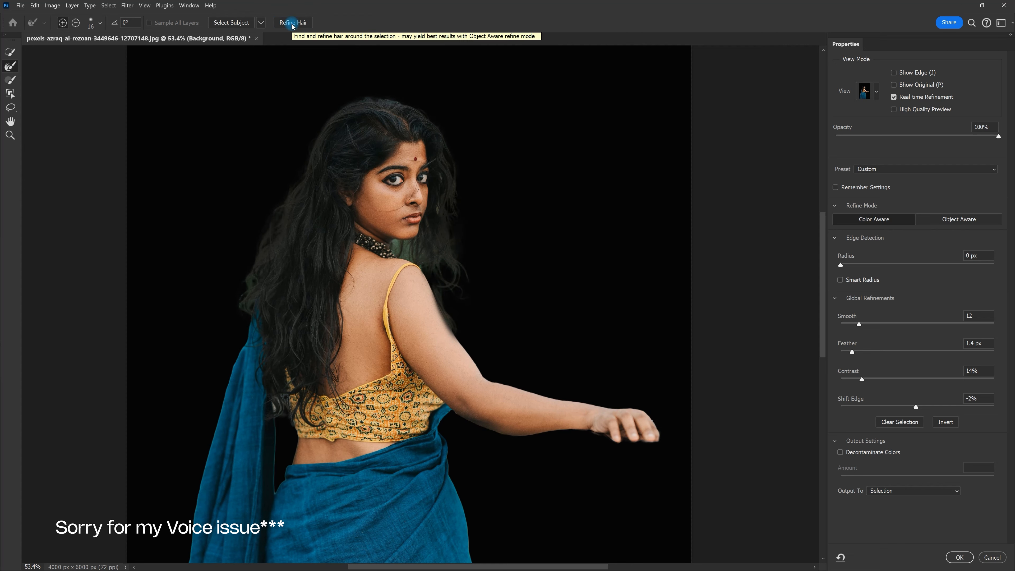
Step: Examine the hair strands and the upper arm's edge after the hair refinement
key("ctrl+alt+space")
mouse_move(402, 152)
left_mouse_down()
mouse_move(439, 149)
mouse_move(415, 138)
left_mouse_up()
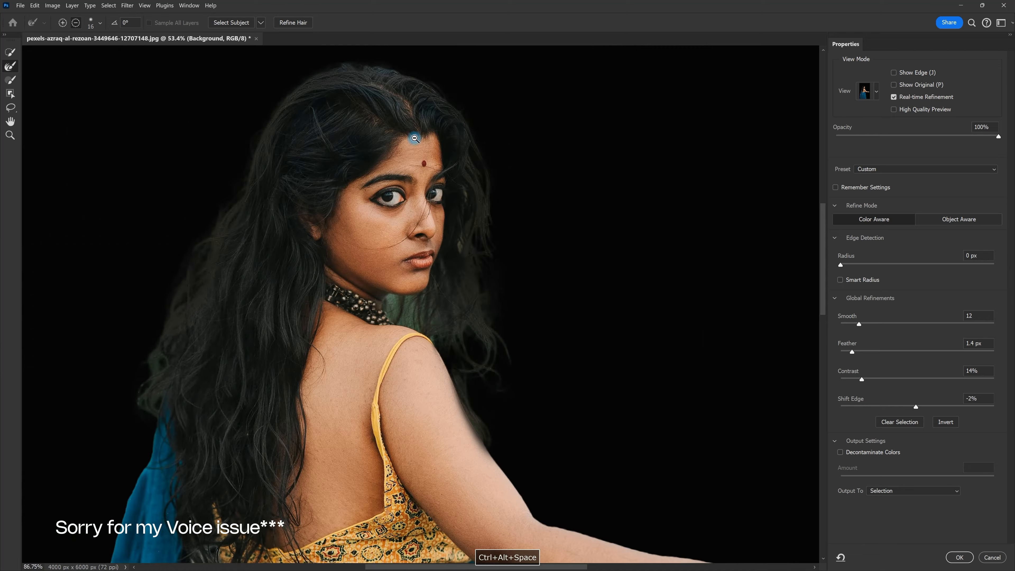
key("space")
left_click_drag(524, 274, 495, 288)
key("ctrl+alt+space")
key("space")
left_click_drag(495, 320, 364, 85)
key("ctrl+alt+space")
left_click_drag(364, 86, 351, 202)
key("space")
mouse_move(347, 143)
left_mouse_down()
mouse_move(385, 192)
mouse_move(374, 191)
left_mouse_up()
Step: Paint the soft outer edge of the upper arm back into the selection with the Brush Tool
key("ctrl+alt+space")
key("b")
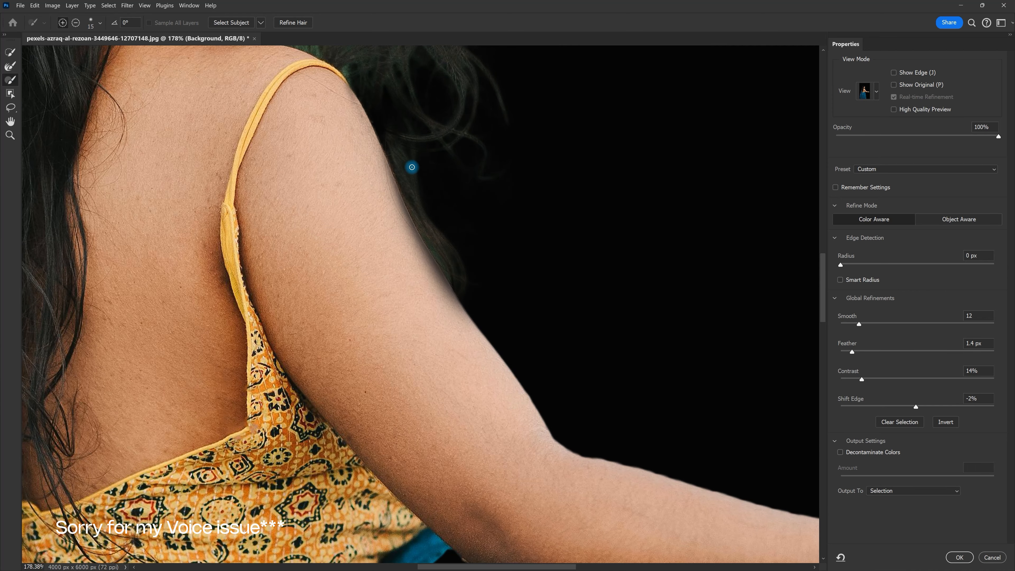
left_click_drag(368, 168, 393, 178)
key("ctrl+alt+space")
mouse_move(461, 215)
left_mouse_down()
mouse_move(430, 216)
mouse_move(452, 215)
left_mouse_up()
key("space")
mouse_move(477, 92)
left_mouse_down()
mouse_move(471, 173)
mouse_move(456, 177)
left_mouse_up()
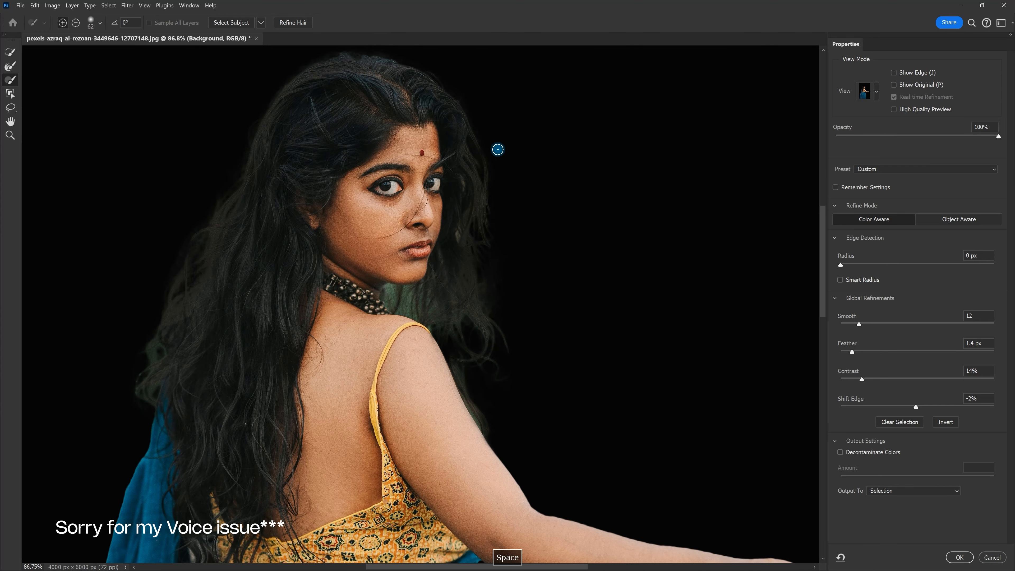
Step: Enable Decontaminate Colors and set its Amount to 20%
scroll(439, 188, "down", 5)
scroll(430, 219, "down", 1)
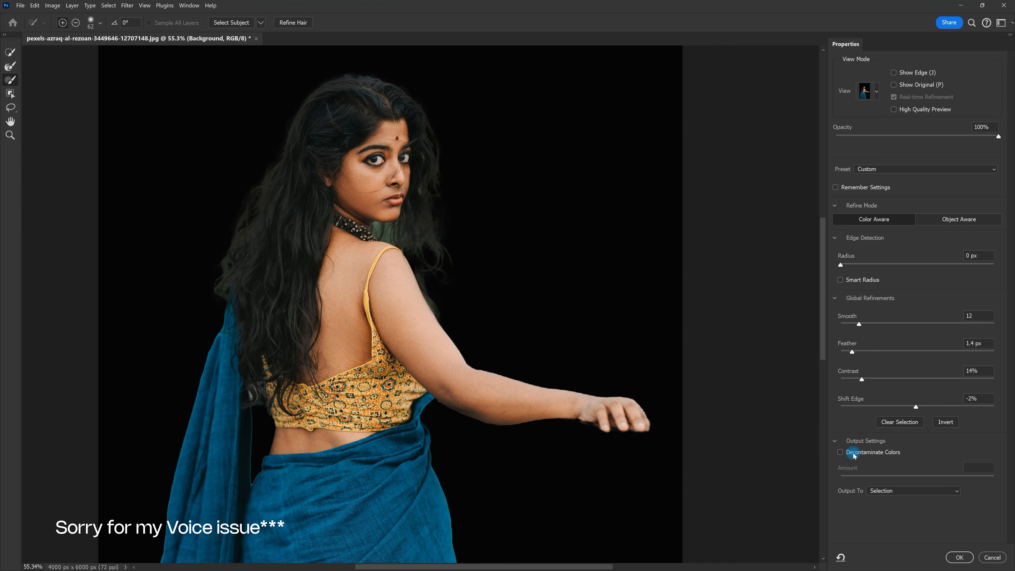
left_click_drag(408, 223, 414, 225)
left_click(854, 453)
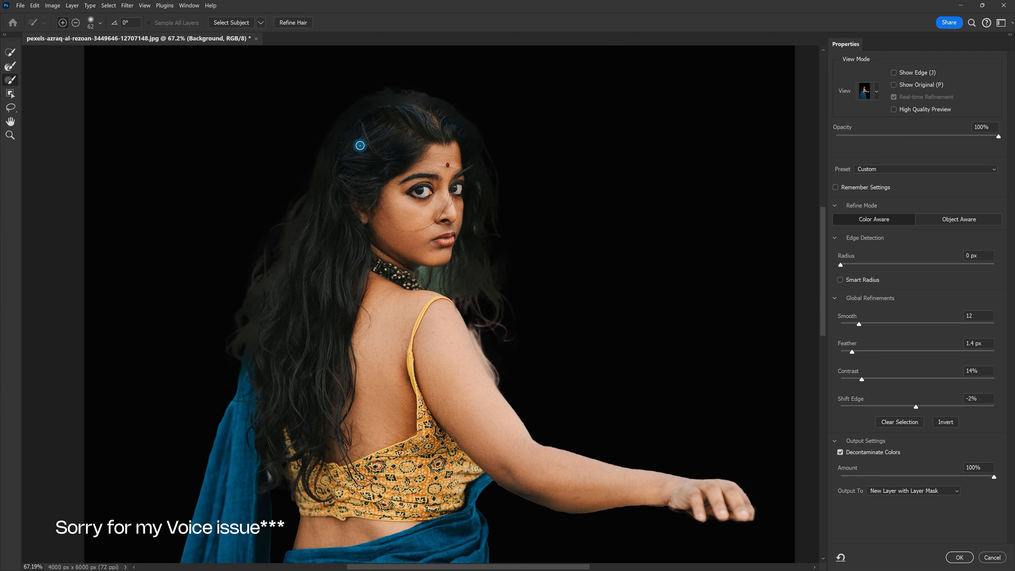
left_click_drag(939, 480, 925, 481)
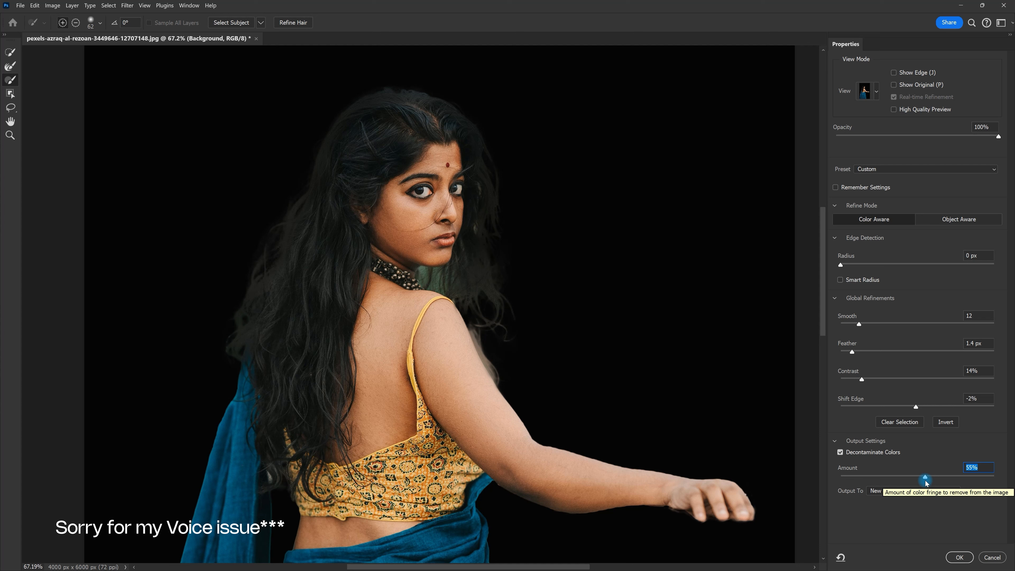
left_click_drag(917, 473, 860, 475)
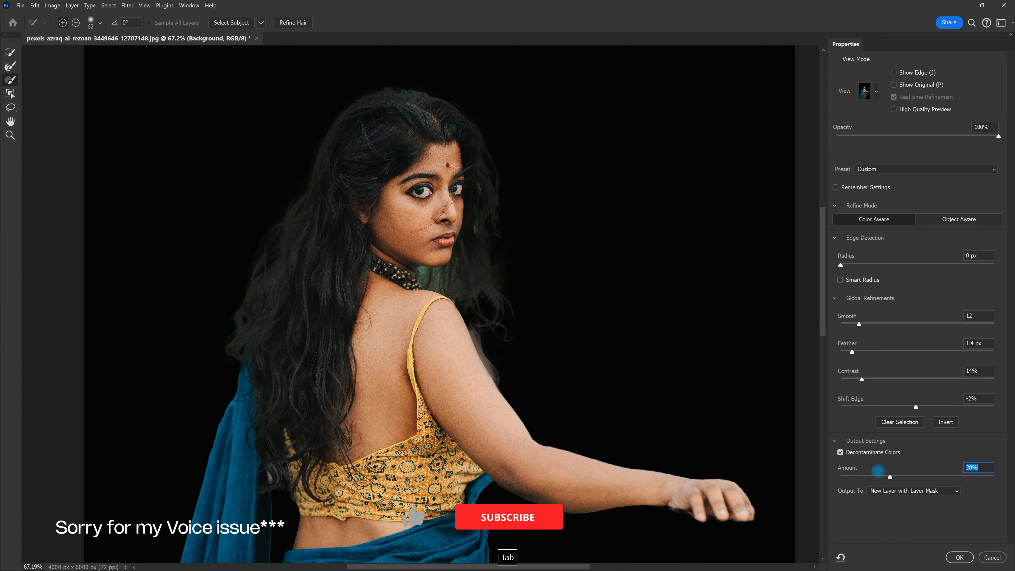
Step: Brush away the green background between the necklace and the hair with the Refine Edge Brush Tool at 114 px
key("ctrl+alt+space")
left_click_drag(455, 277, 485, 294)
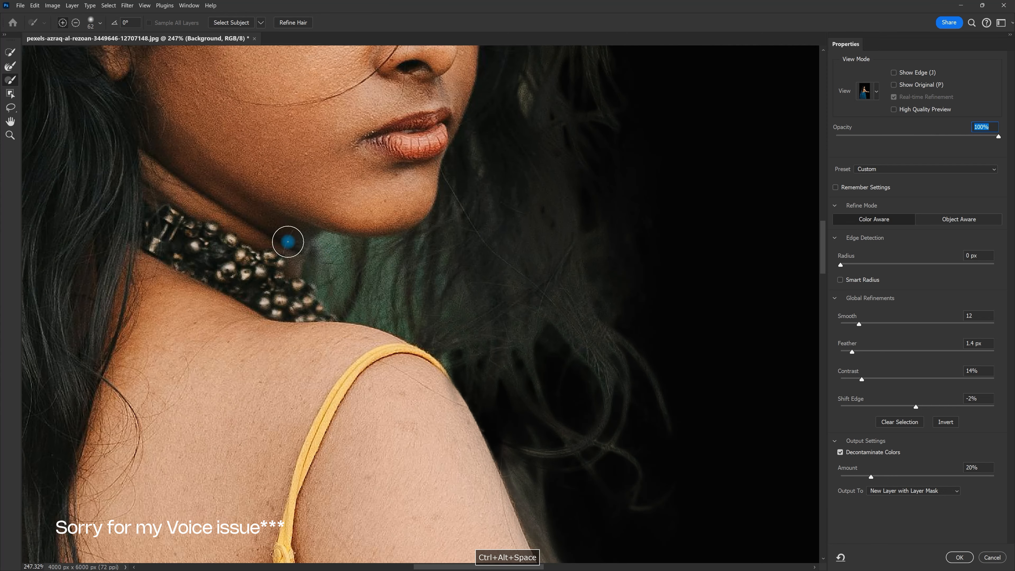
left_click(11, 67)
key("alt")
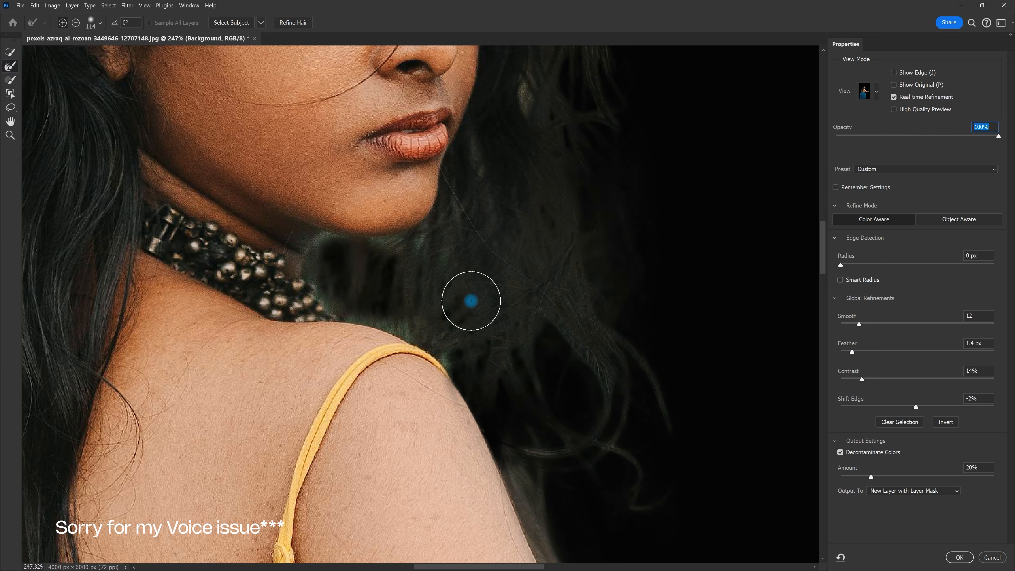
Step: Refine the green fringe above the shoulder strap and the light patch in the hair beside the face with the Refine Edge Brush Tool at 23 px
left_click(11, 80)
mouse_move(449, 233)
left_mouse_down()
mouse_move(359, 236)
mouse_move(449, 222)
mouse_move(476, 231)
mouse_move(56, 138)
left_mouse_up()
left_click(11, 66)
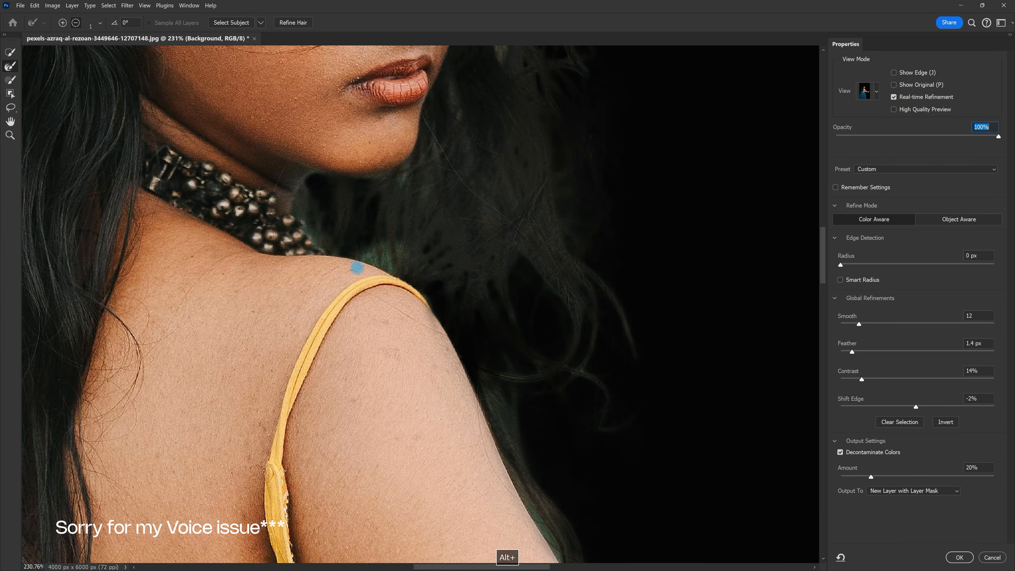
left_click_drag(373, 259, 367, 259)
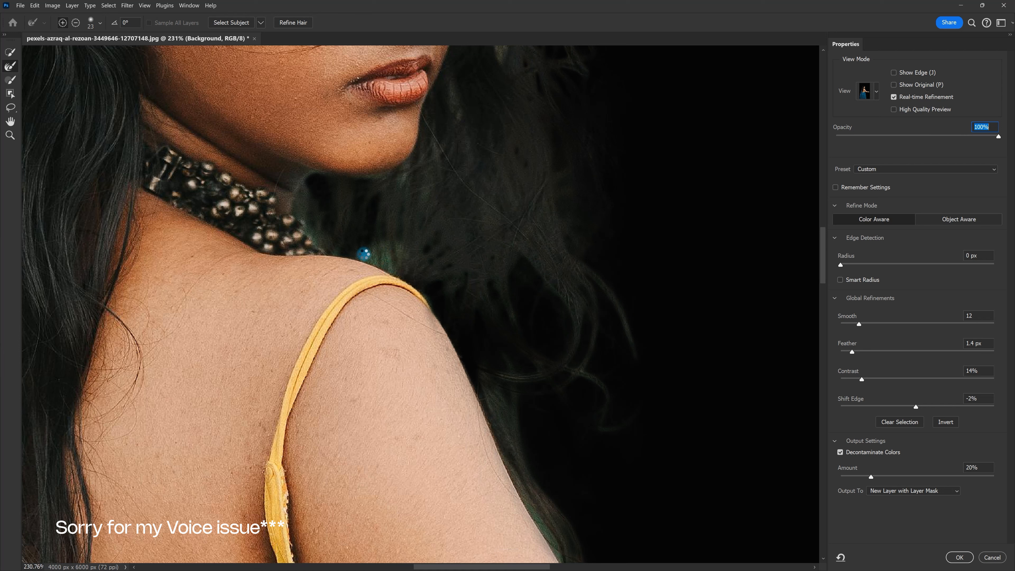
left_click_drag(372, 260, 383, 256)
left_click_drag(440, 207, 413, 358)
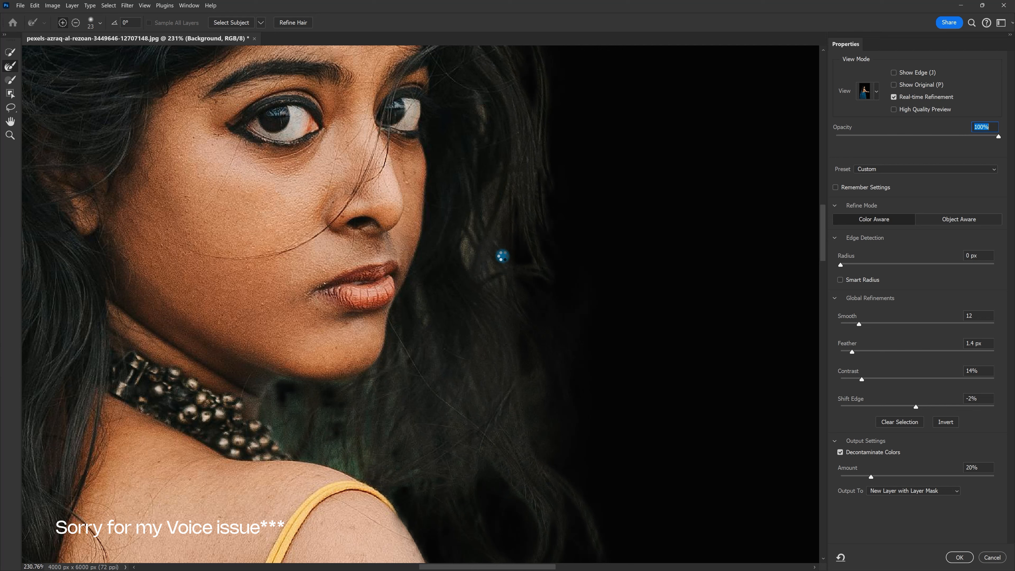
left_click_drag(494, 257, 452, 259)
left_click_drag(461, 252, 441, 199)
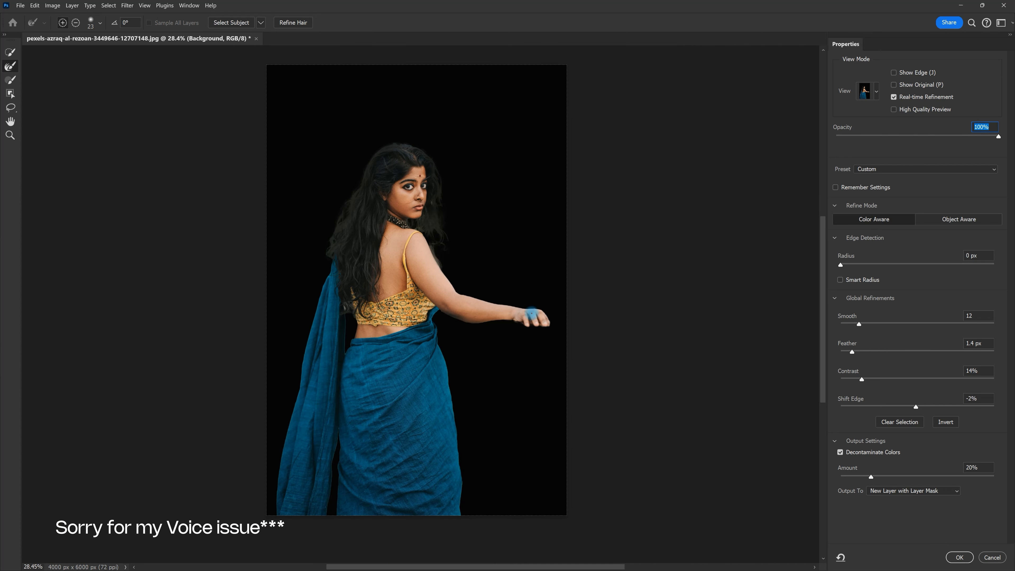
Step: Output the refined selection as a New Layer with Layer Mask
left_click(902, 492)
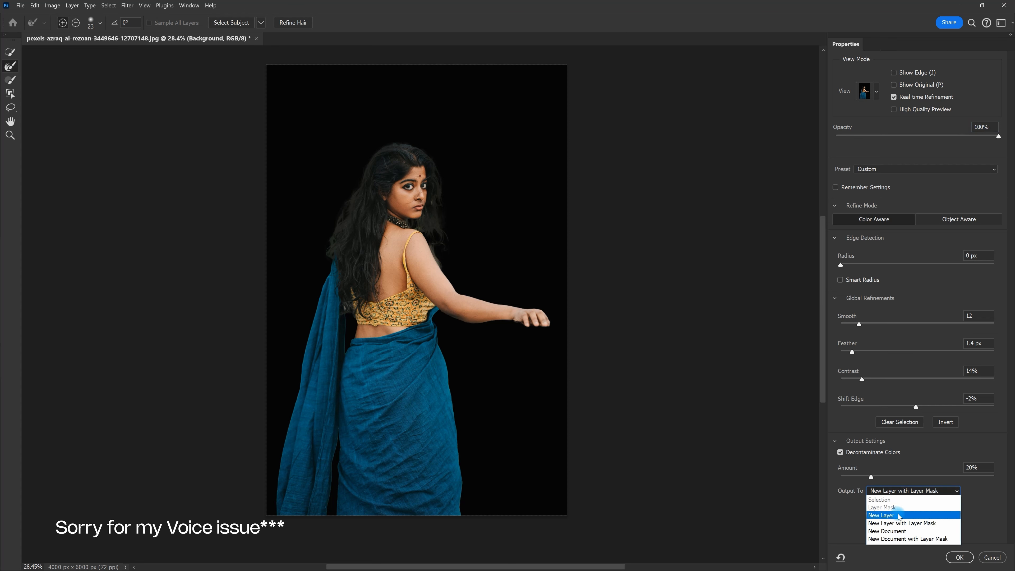
left_click(883, 489)
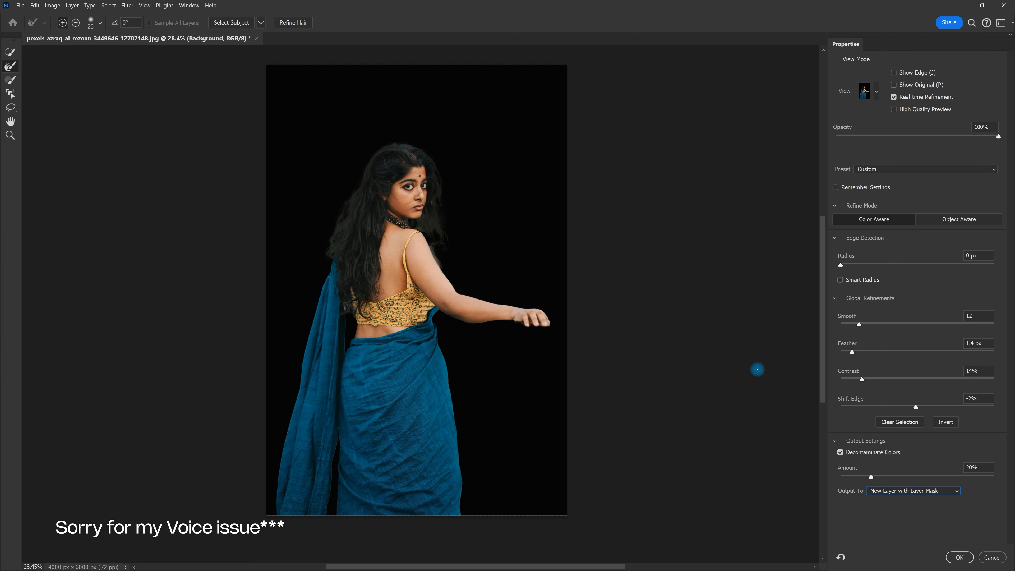
left_click(901, 490)
left_click(901, 512)
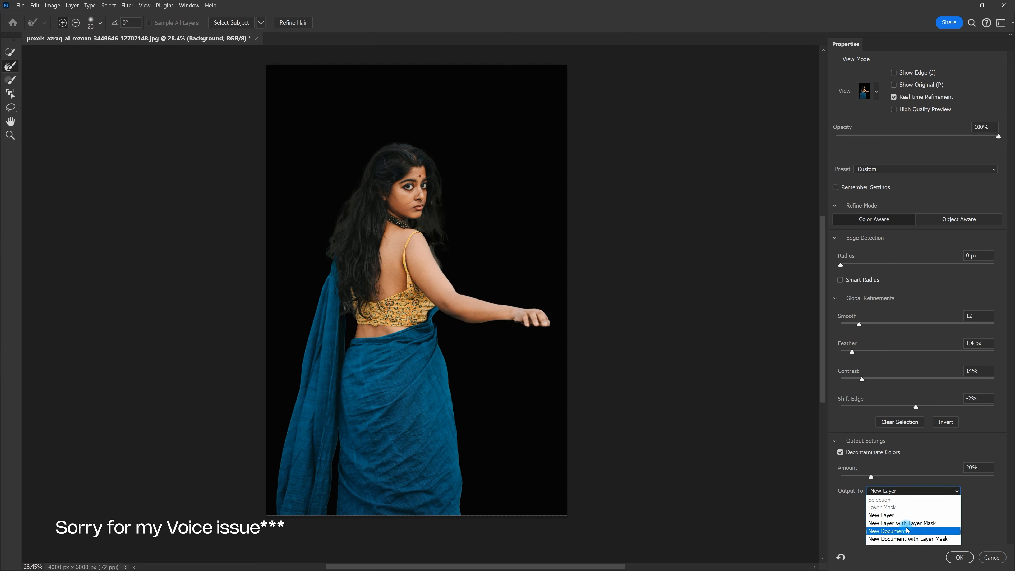
left_click(906, 530)
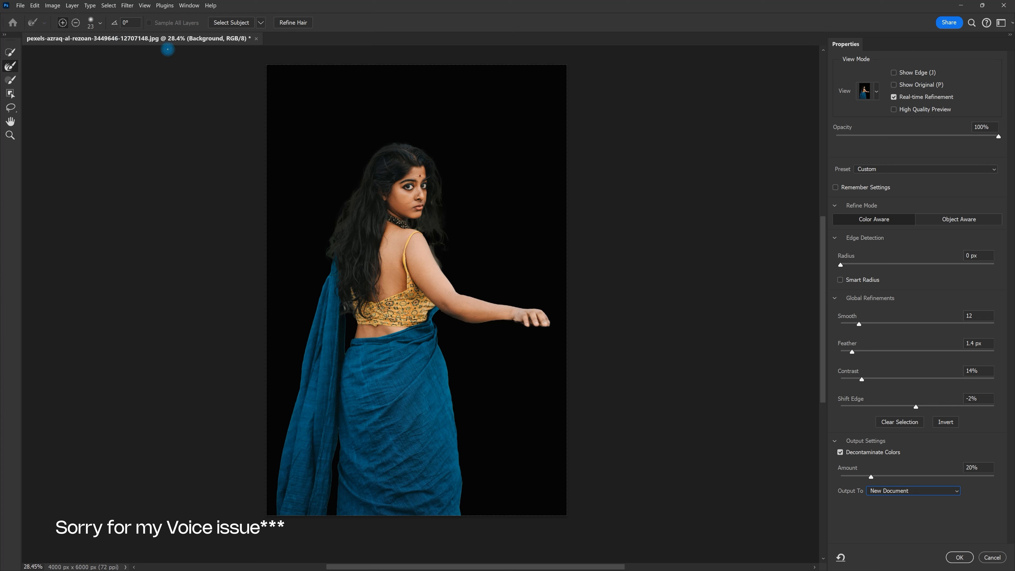
left_click(902, 492)
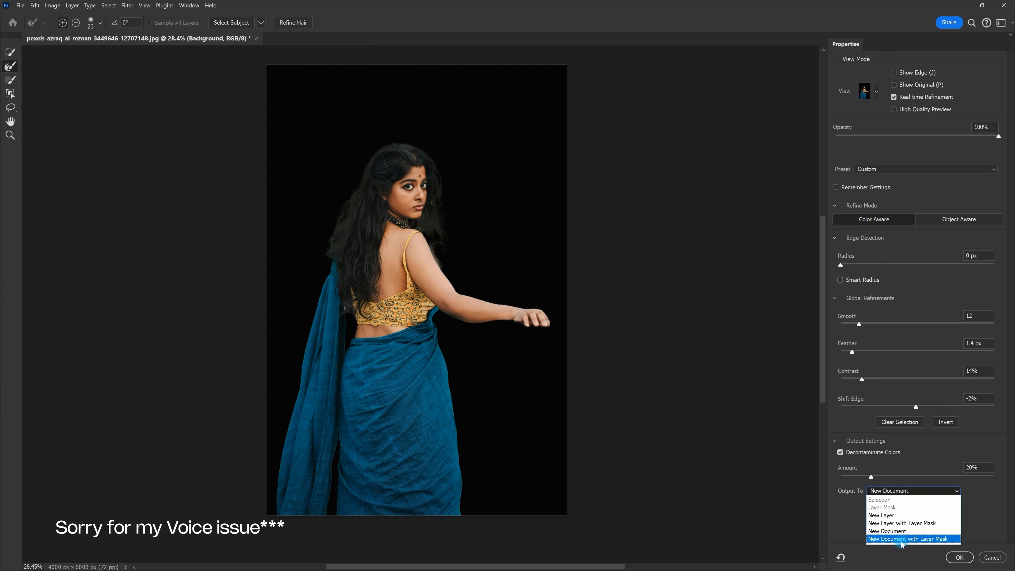
left_click(930, 539)
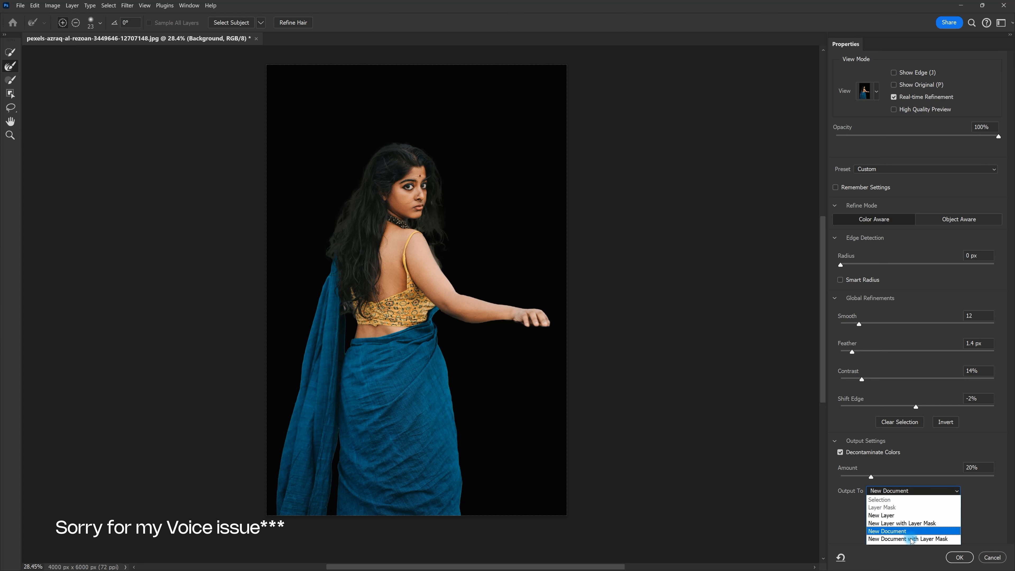
left_click(899, 523)
left_click(969, 557)
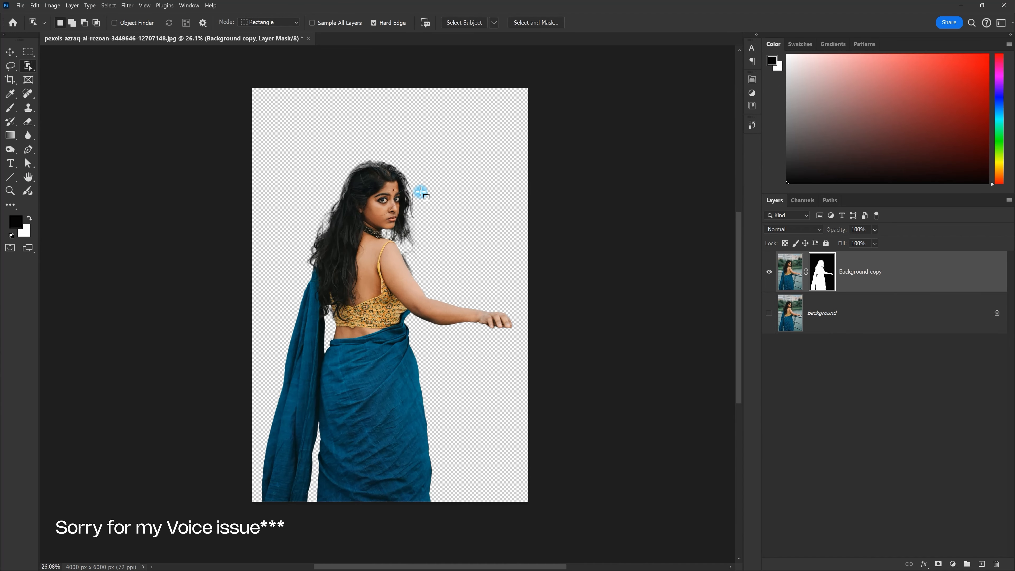
Step: Delete the original Background layer beneath the masked copy
left_click(841, 306)
left_click(845, 276)
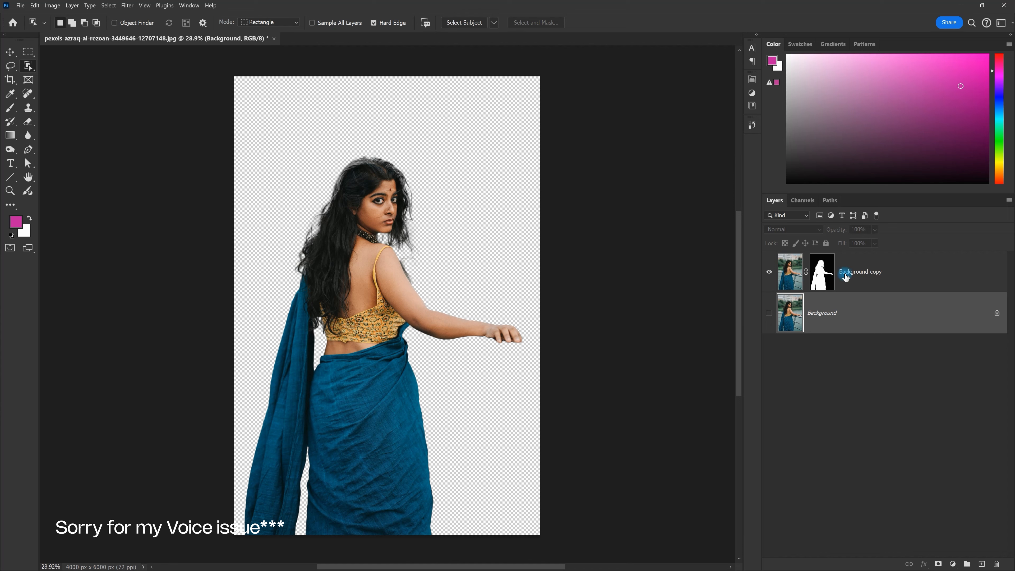
scroll(467, 288, "down", 2)
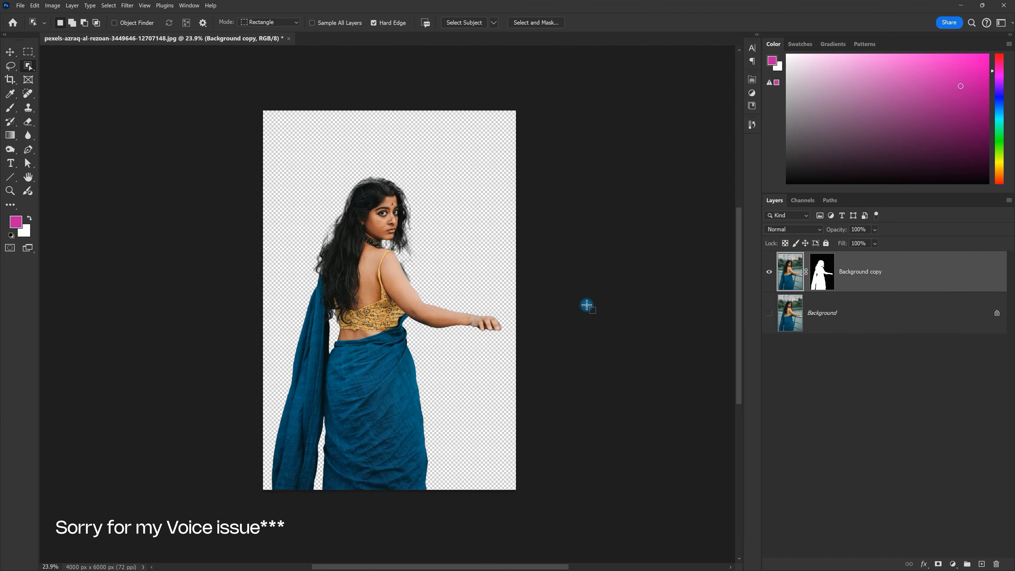
left_click(835, 327)
key("Delete")
Step: Add a mustard-yellow Solid Color fill layer and place it beneath the masked copy of the woman
left_click(952, 564)
left_click(967, 401)
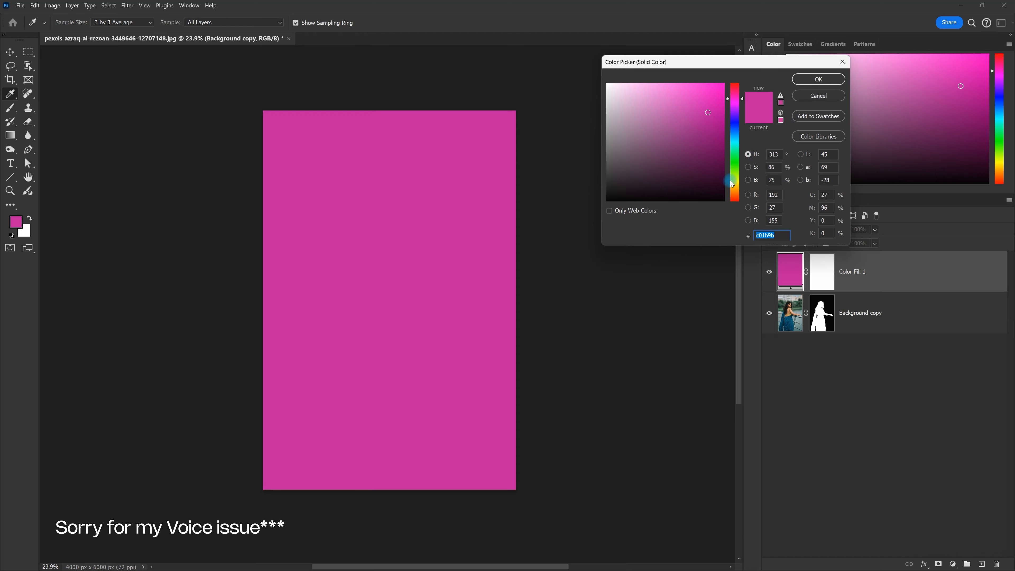
left_click(732, 191)
left_click(818, 79)
left_click_drag(882, 280, 888, 334)
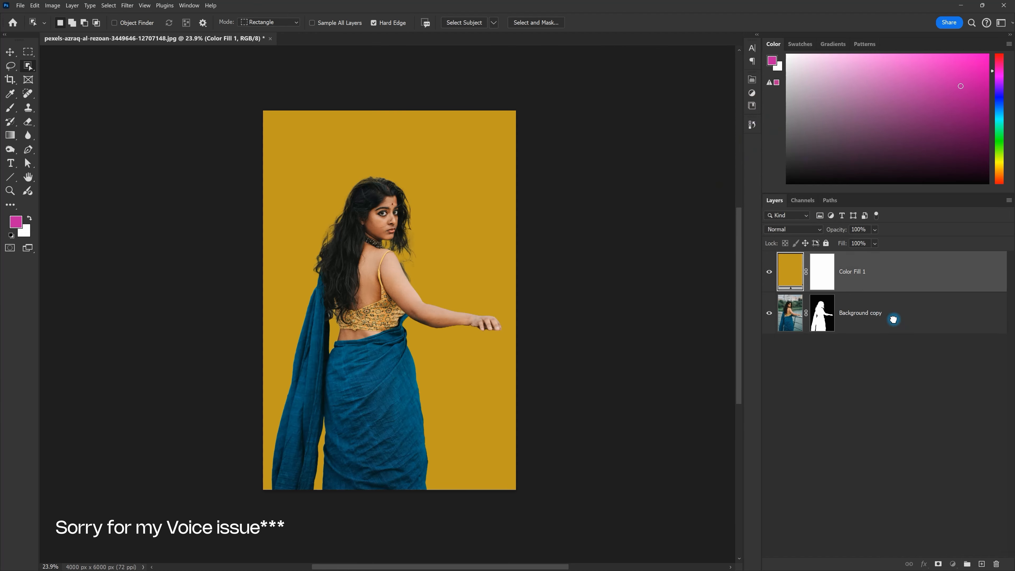
Step: Examine the hair, shoulder and arm edges of the cutout against the yellow background at different magnifications
scroll(399, 297, "up", 3)
key("v")
key("space")
left_click_drag(390, 276, 416, 256)
scroll(419, 255, "up", 8)
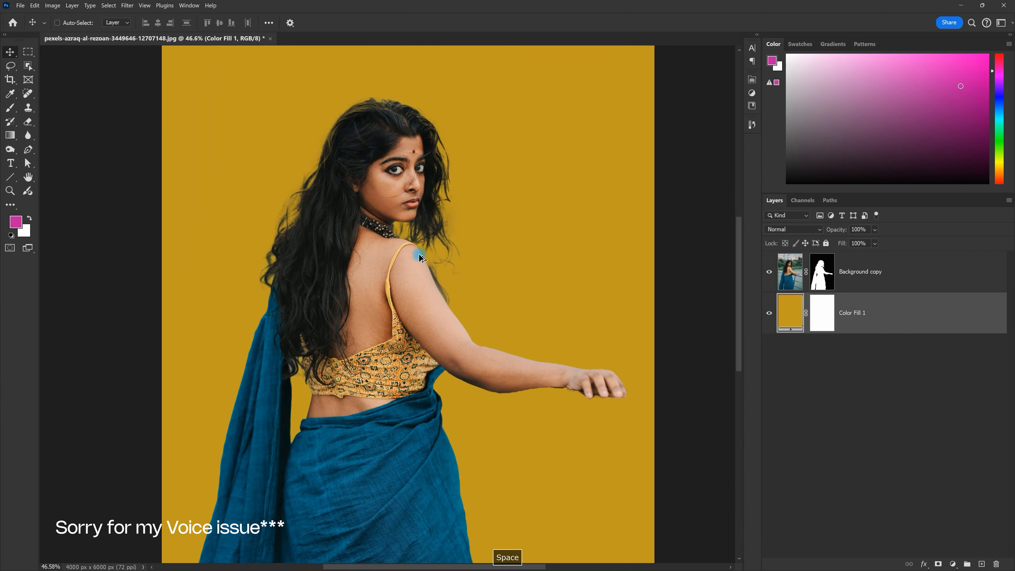
scroll(464, 226, "up", 4)
scroll(460, 220, "down", 6)
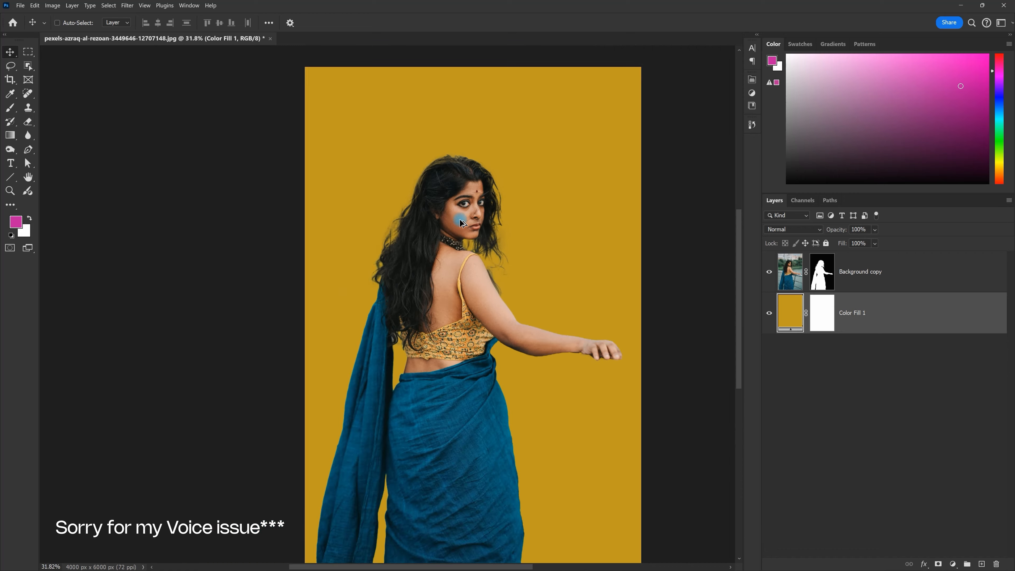
scroll(460, 222, "up", 5)
scroll(458, 220, "down", 5)
key("ctrl+alt+space")
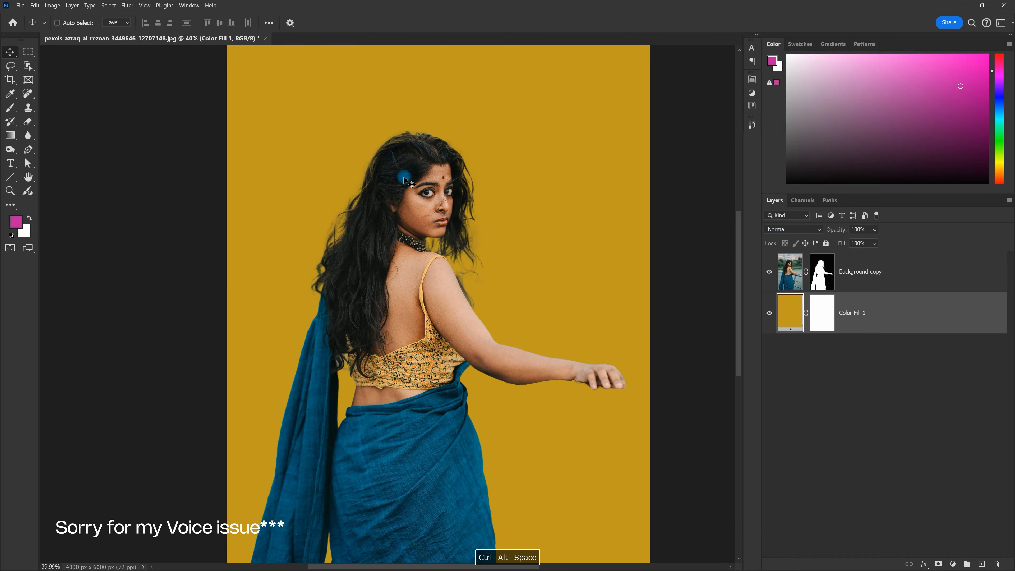
key("ctrl+alt+space")
mouse_move(407, 203)
left_mouse_down()
mouse_move(396, 204)
mouse_move(416, 213)
mouse_move(401, 214)
left_mouse_up()
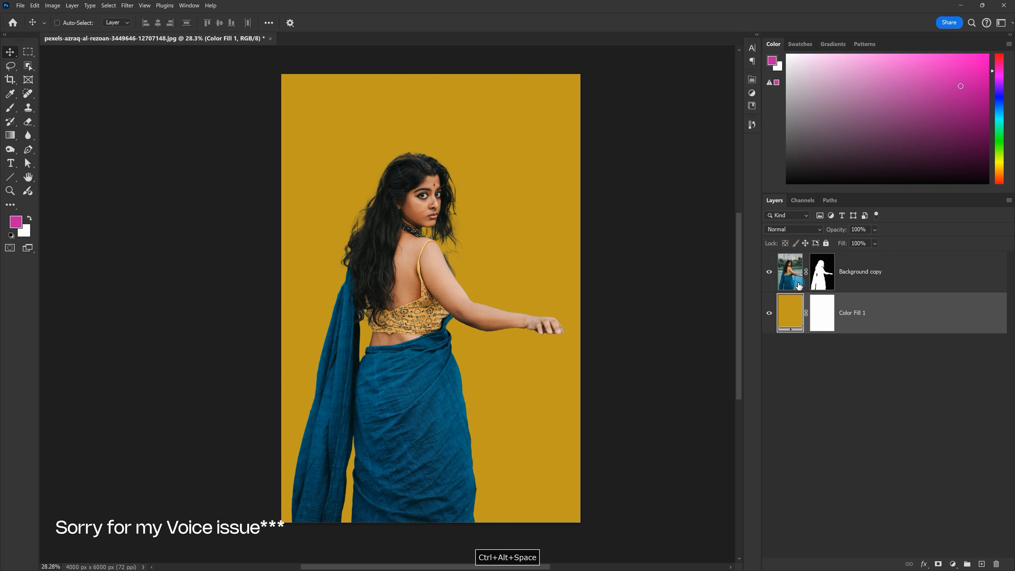
Step: Reopen the layer mask of the woman's layer in Select and Mask, focusing on the hair and shoulder
left_click(829, 273)
double_click(826, 274)
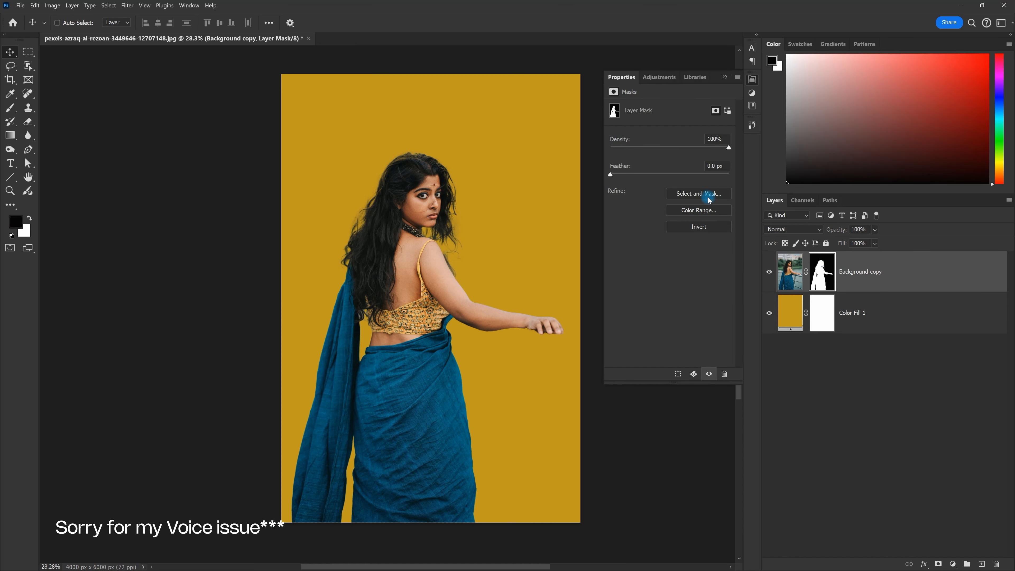
left_click(696, 194)
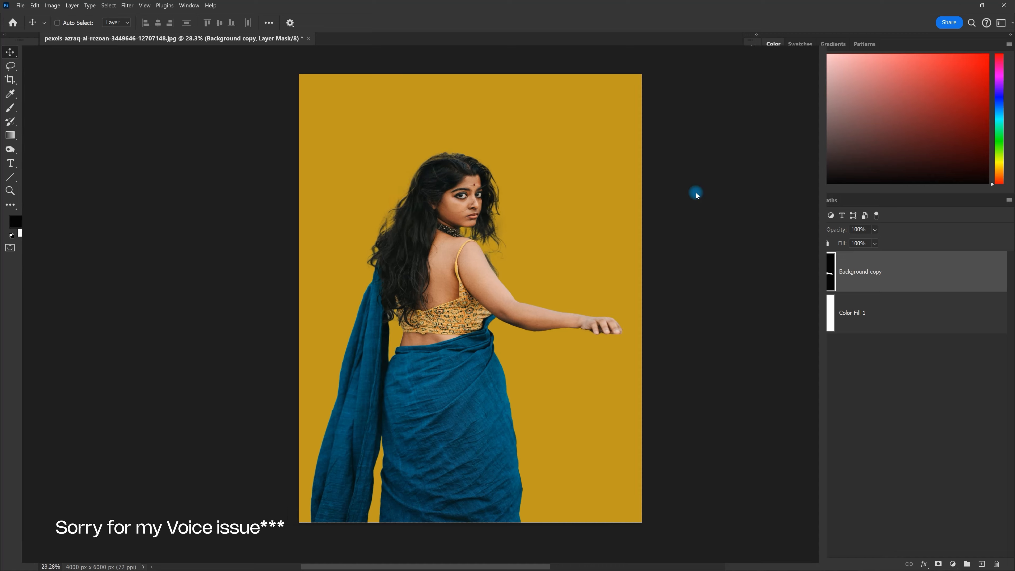
key("ctrl+alt+space")
left_click_drag(376, 233, 407, 242)
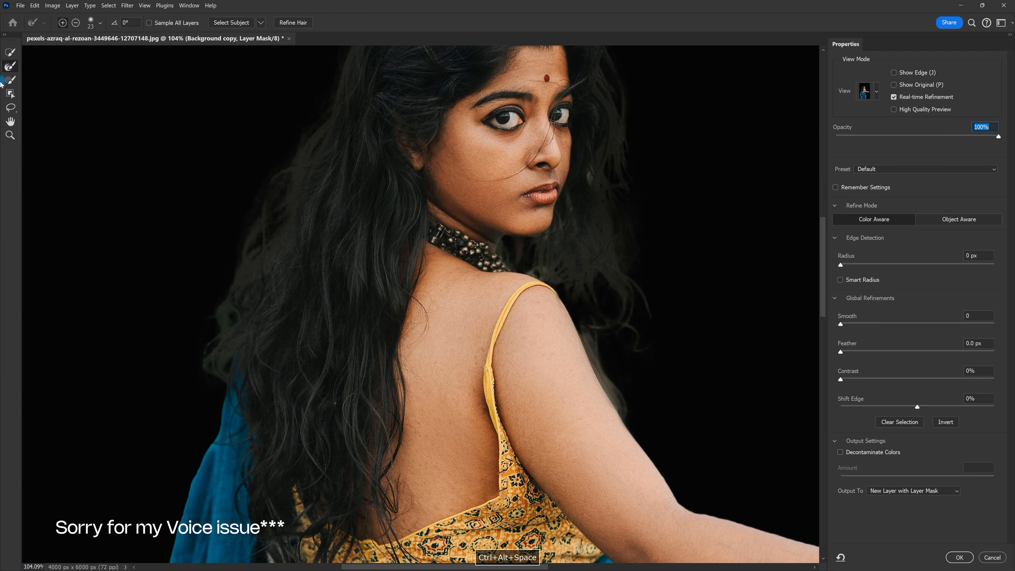
Step: Paint the area between the loose hair and the upper arm back in with the Brush Tool at 285 px
left_click(10, 80)
left_click_drag(417, 192, 473, 203)
left_click_drag(575, 218, 630, 370)
key("ctrl+z")
left_click_drag(580, 248, 641, 358)
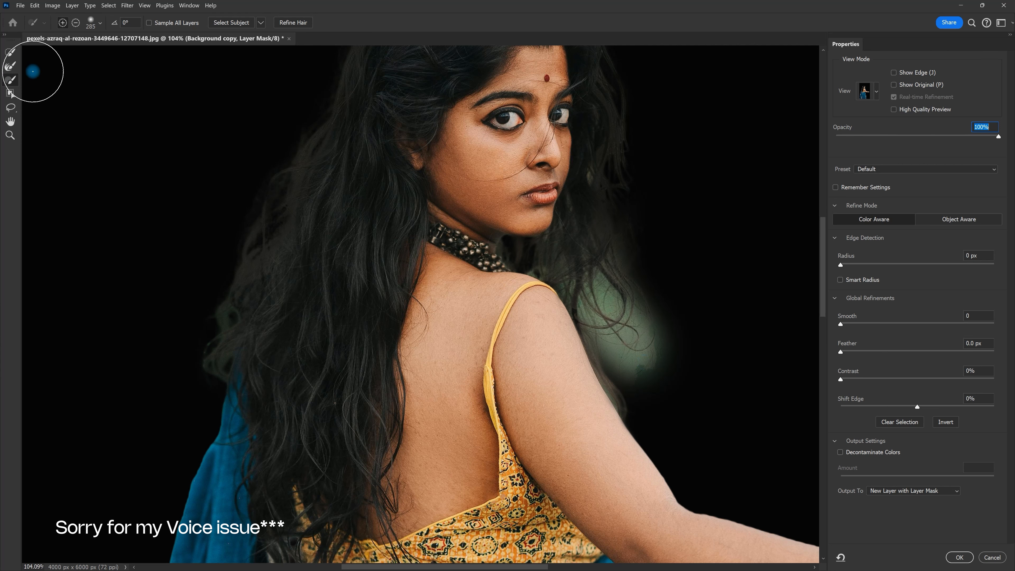
Step: Refine the painted area beside the hair and arm with the Refine Edge Brush Tool at 385 px
left_click(11, 66)
mouse_move(615, 331)
left_mouse_down()
mouse_move(692, 334)
mouse_move(750, 453)
left_mouse_up()
mouse_move(703, 373)
left_mouse_down()
mouse_move(605, 290)
mouse_move(760, 328)
mouse_move(787, 367)
mouse_move(712, 414)
mouse_move(636, 380)
mouse_move(778, 419)
left_mouse_up()
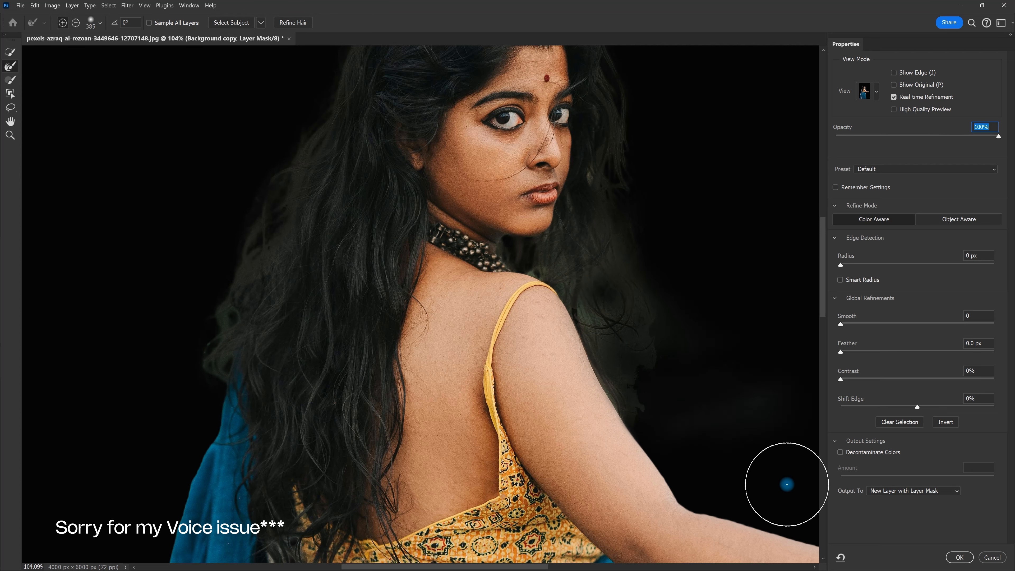
left_click_drag(601, 315, 468, 347)
Step: Output the revised edge to the existing Layer Mask
left_click(932, 491)
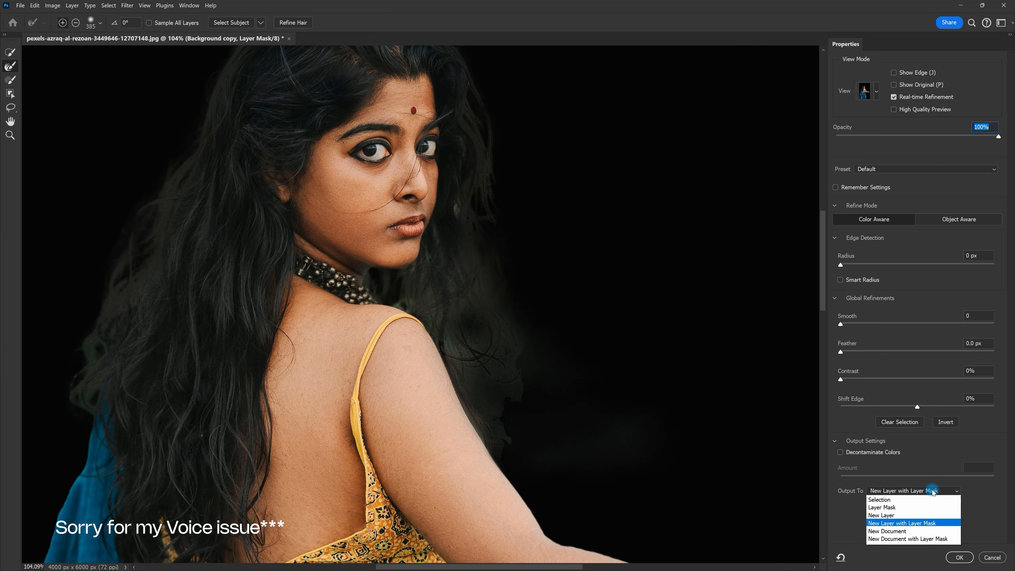
left_click(927, 507)
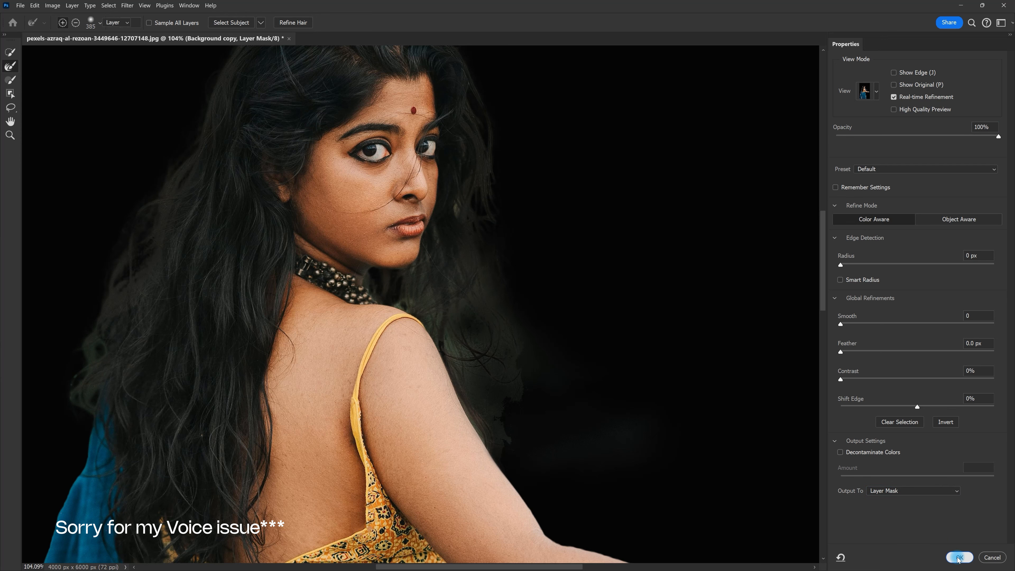
left_click(959, 558)
Step: Compare the cutout before and after the mask revision and inspect the hair and shoulder edges against the yellow background
scroll(433, 278, "down", 2)
key("ctrl+z")
key("ctrl+shift+z")
scroll(404, 308, "up", 5)
scroll(404, 308, "down", 4)
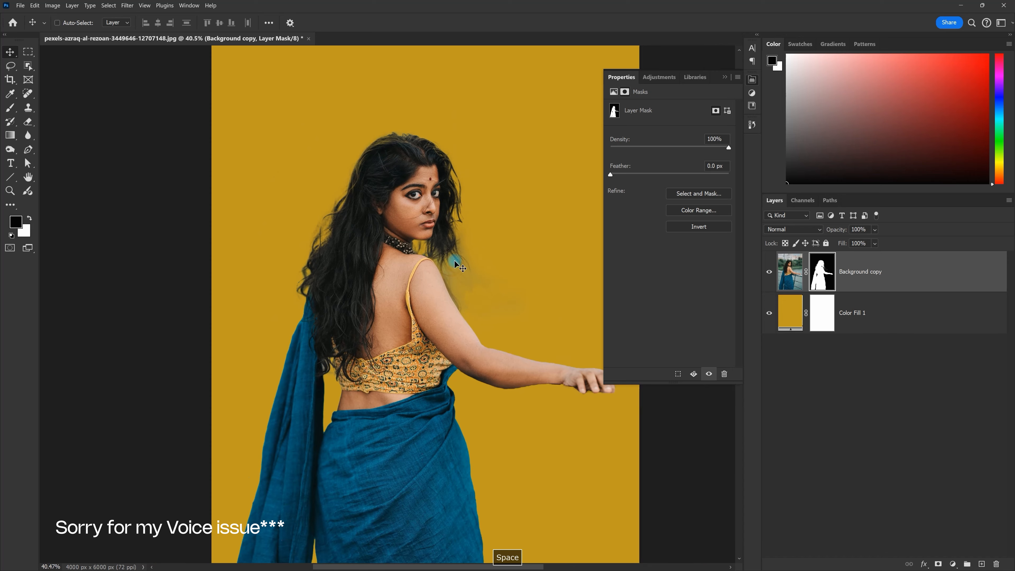
key("space")
left_click_drag(416, 194, 425, 216)
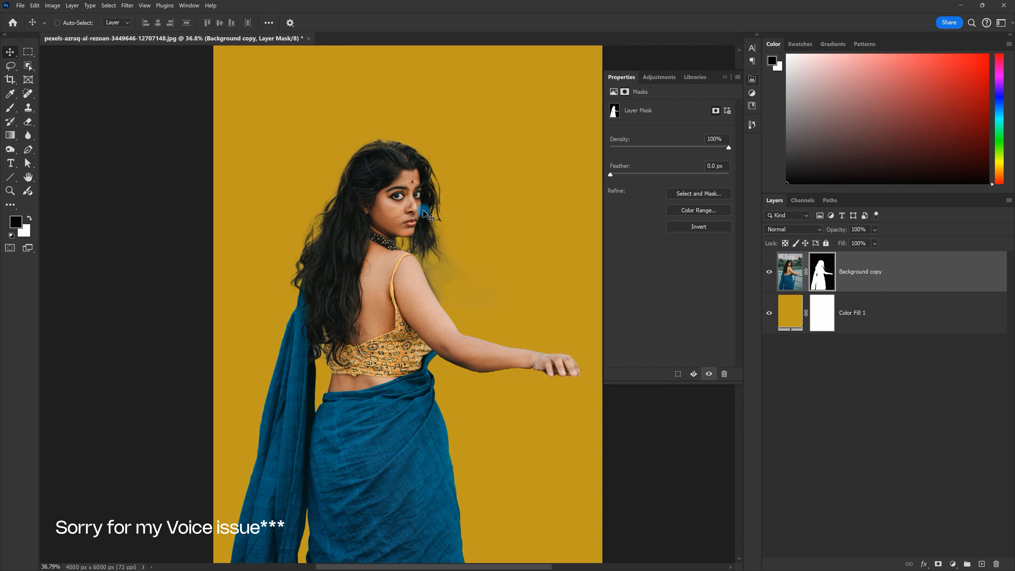
left_click(724, 78)
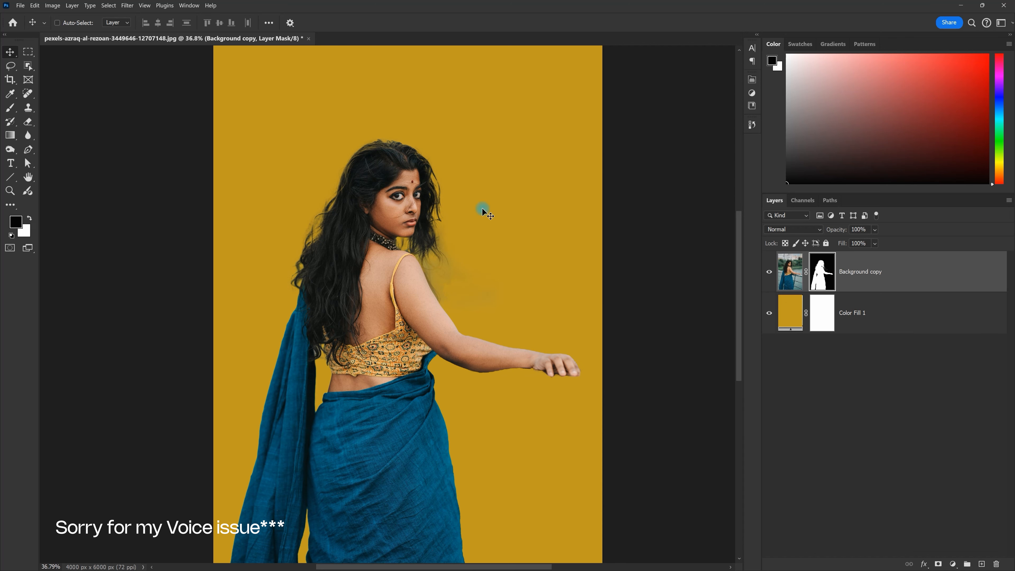
scroll(480, 209, "down", 3)
scroll(428, 246, "up", 4)
scroll(419, 244, "down", 4)
scroll(480, 256, "up", 3)
scroll(372, 210, "up", 1)
key("space")
left_click_drag(408, 145, 404, 181)
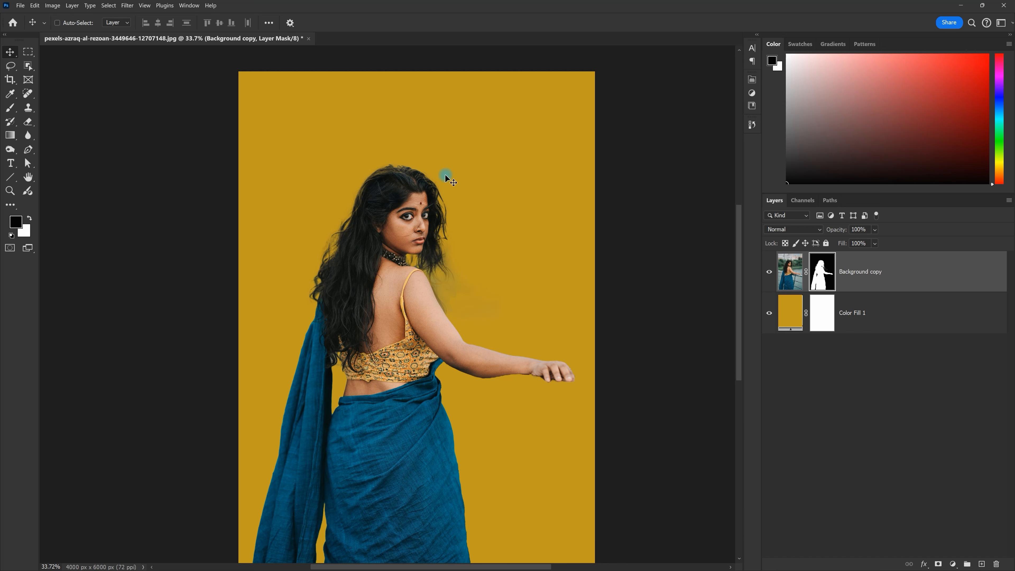
key("space")
left_click_drag(405, 168, 381, 131)
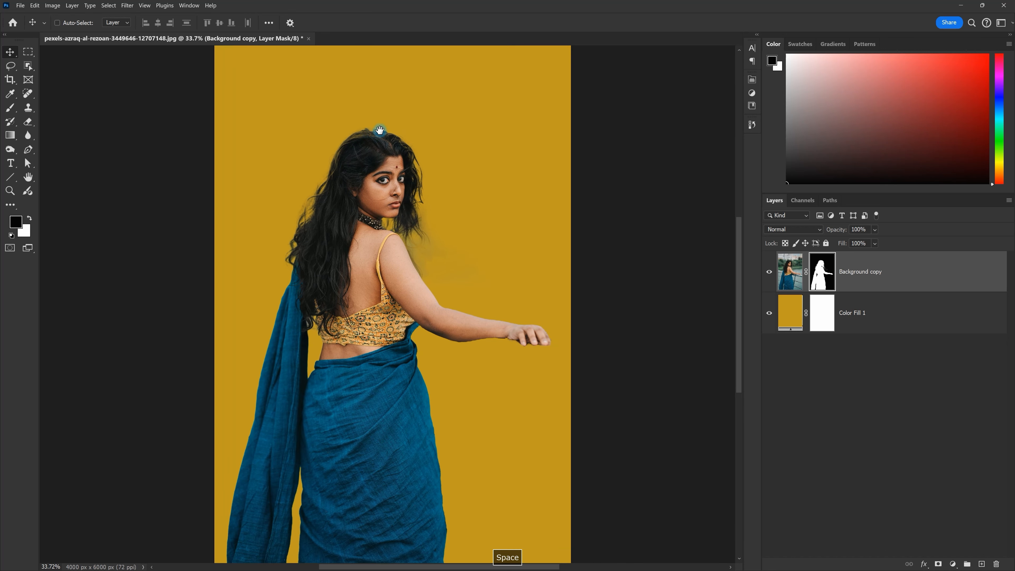
scroll(420, 154, "down", 3)
scroll(419, 153, "up", 1)
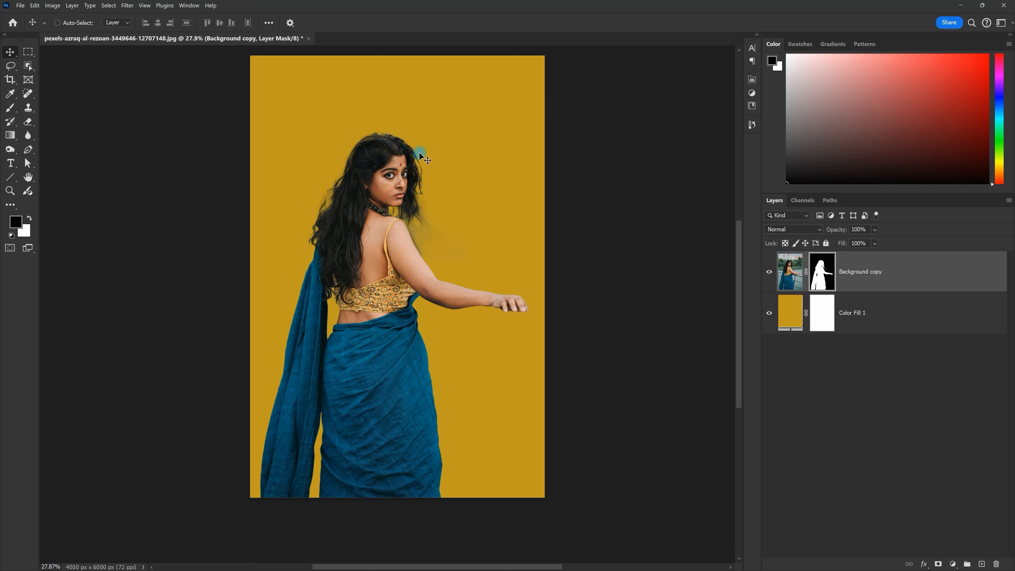
Step: Undo the last mask revision and revert the document to its original saved photo
key("ctrl+z")
left_click(855, 310)
key("F12")
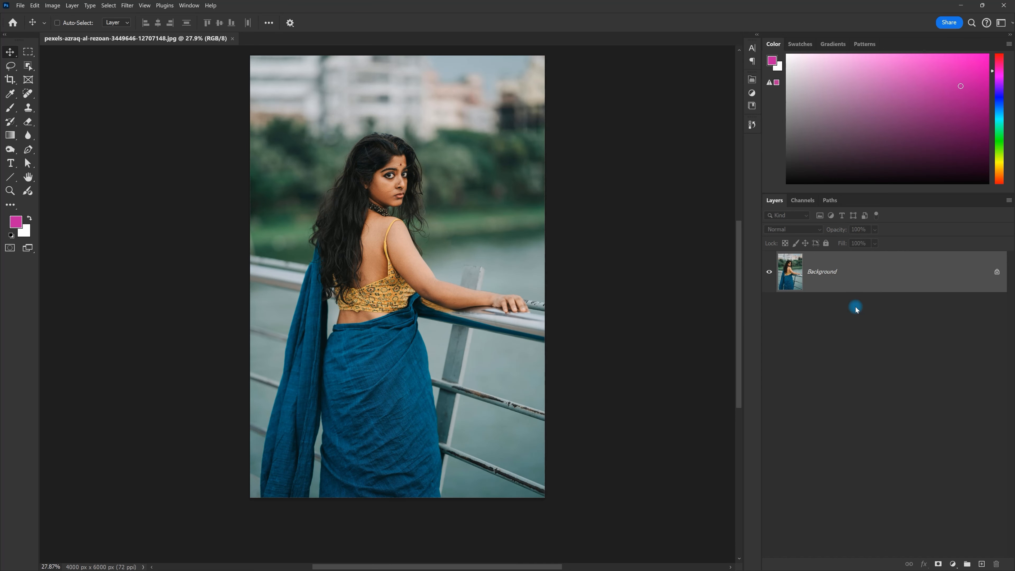
Step: Select the woman in the original photo with the Object Selection Tool and switch to the Lasso Tool
left_click(27, 66)
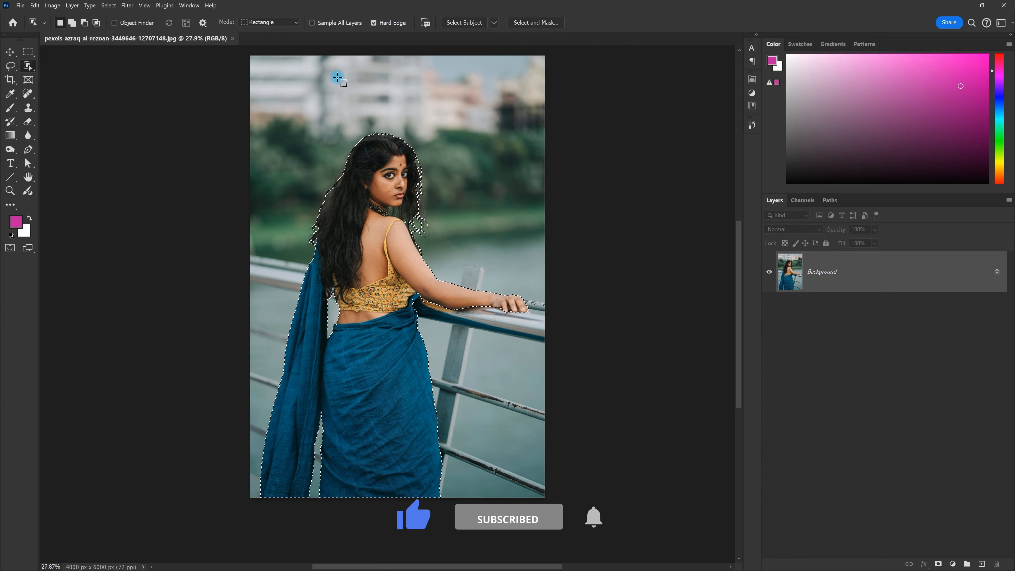
left_click(11, 65)
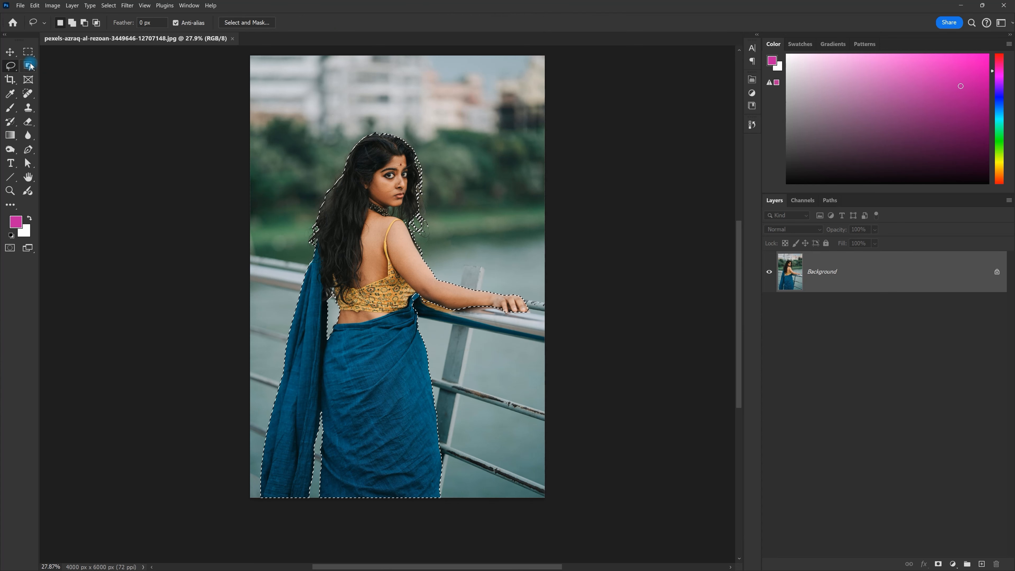